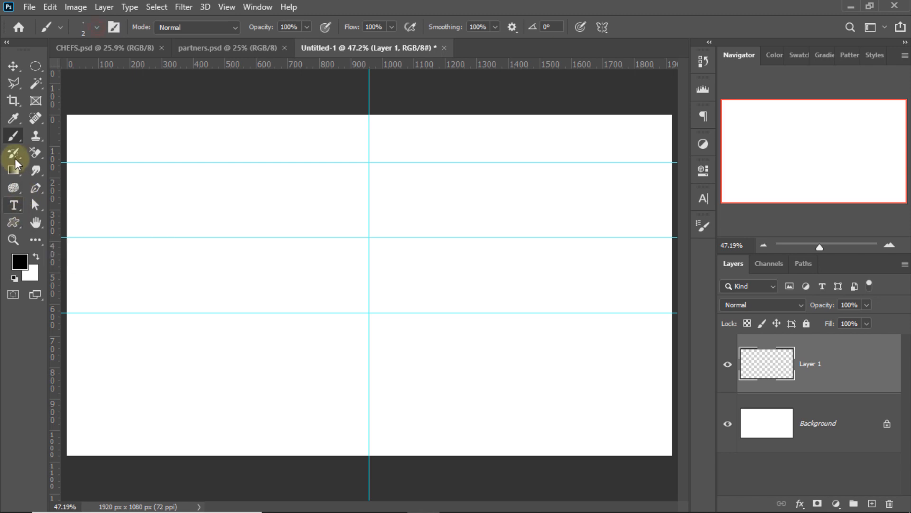
Draw an S-shaped path with the Pen tool through the three intersections of the vertical guide and the horizontal guides
left_click(13, 66)
left_click(35, 188)
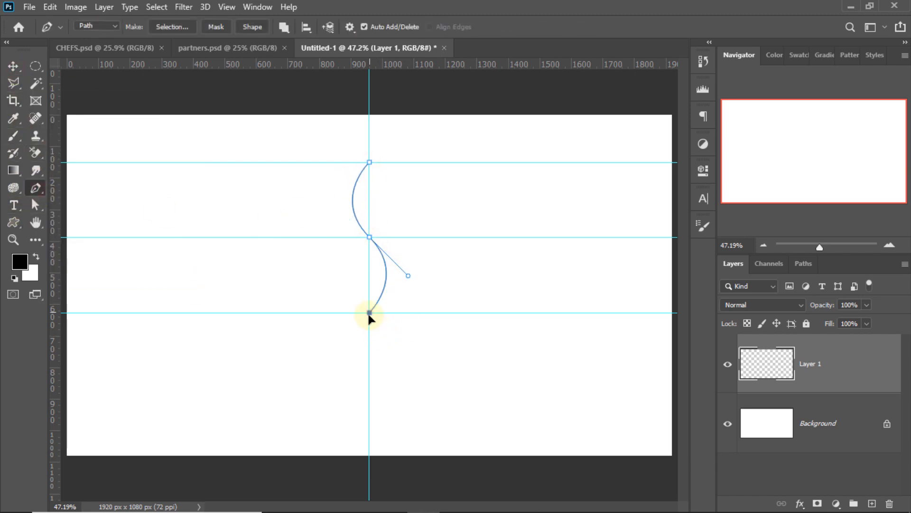
left_click_drag(369, 313, 384, 257)
Stroke the S-shaped path with the Brush, without simulated pressure, and delete the path
right_click(384, 259)
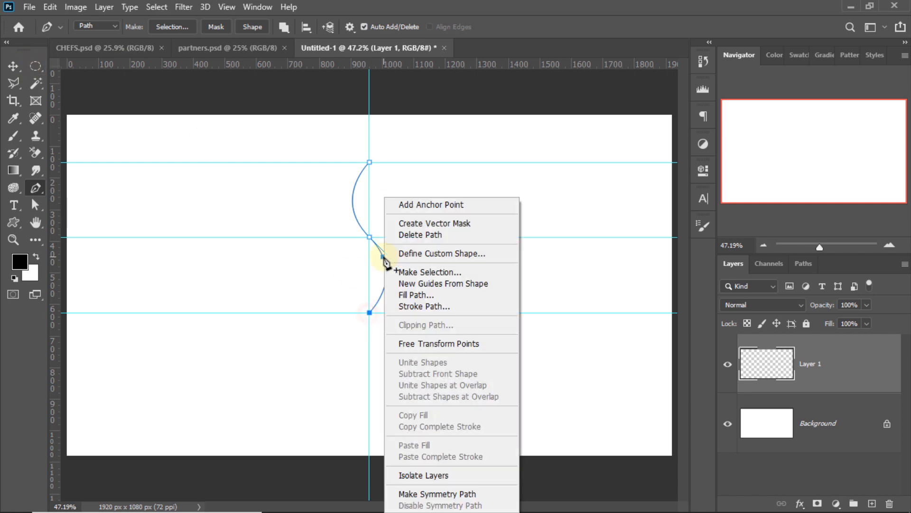
left_click(424, 306)
left_click(426, 156)
left_click(536, 161)
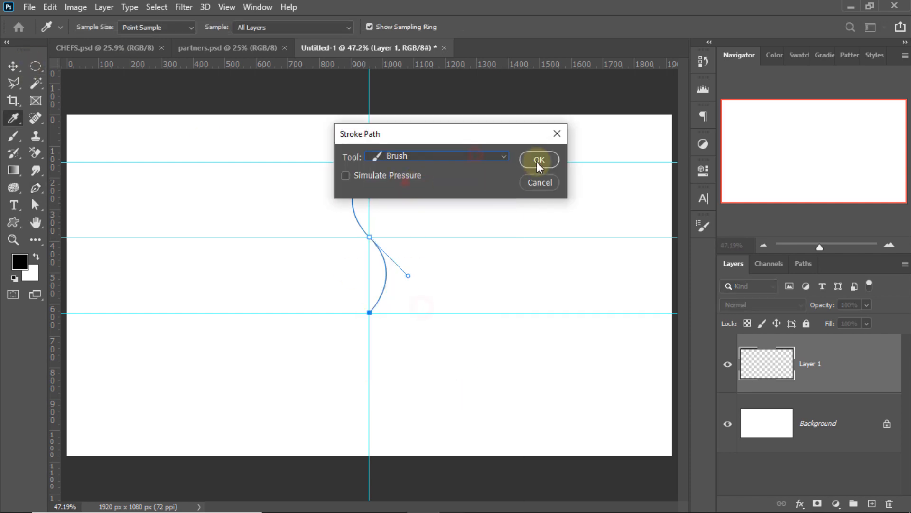
left_click(403, 238)
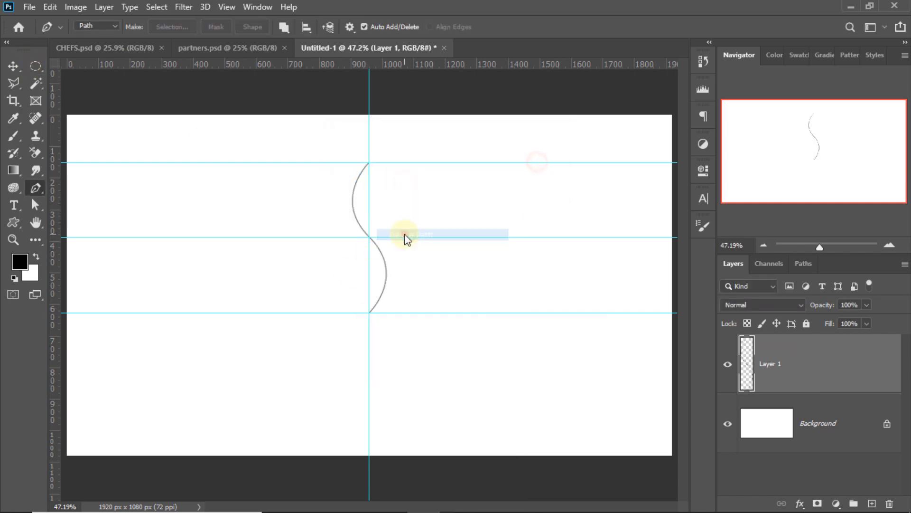
Remove all guides from the canvas
left_click(13, 67)
left_click_drag(427, 162, 427, 64)
left_click_drag(369, 162, 52, 162)
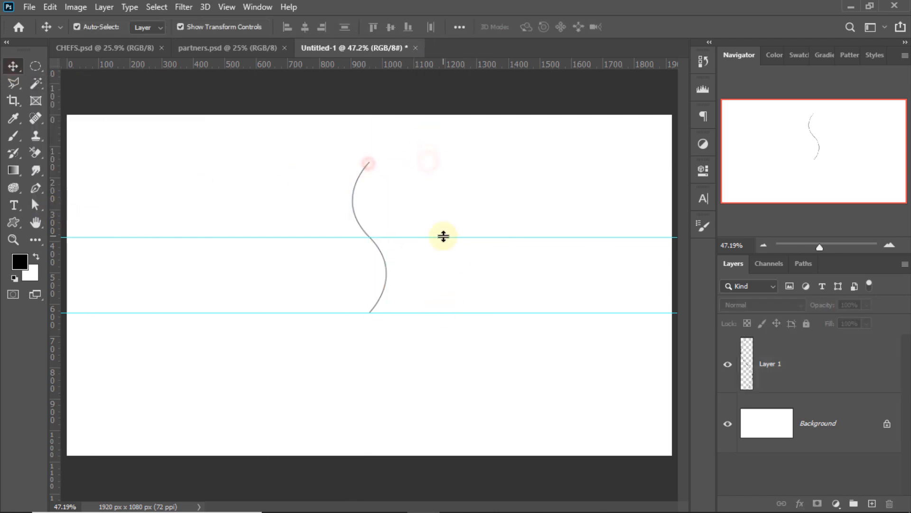
mouse_move(443, 236)
left_mouse_down()
mouse_move(443, 64)
mouse_move(464, 57)
left_mouse_up()
Rotate the curve on Layer 1 counter-clockwise about its upper end until it runs diagonally down to the right
left_click(14, 136)
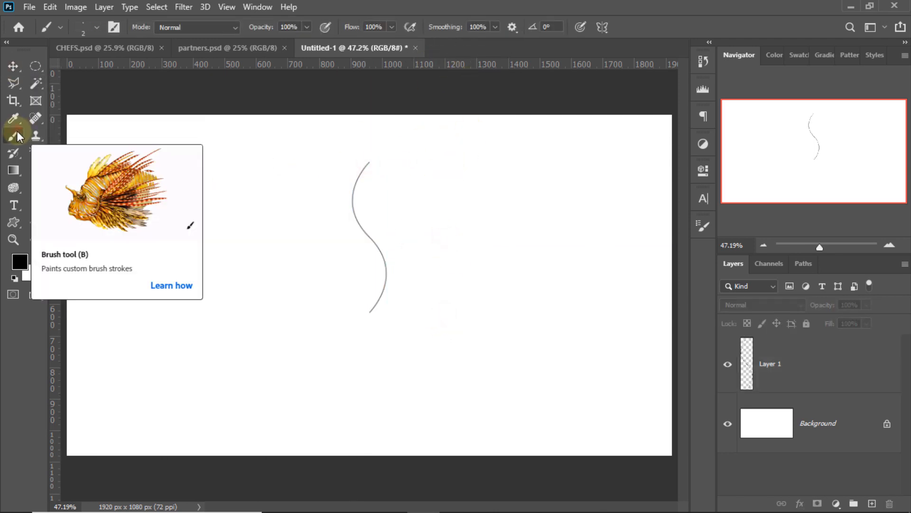
left_click(35, 187)
left_click(21, 66)
left_click(826, 375)
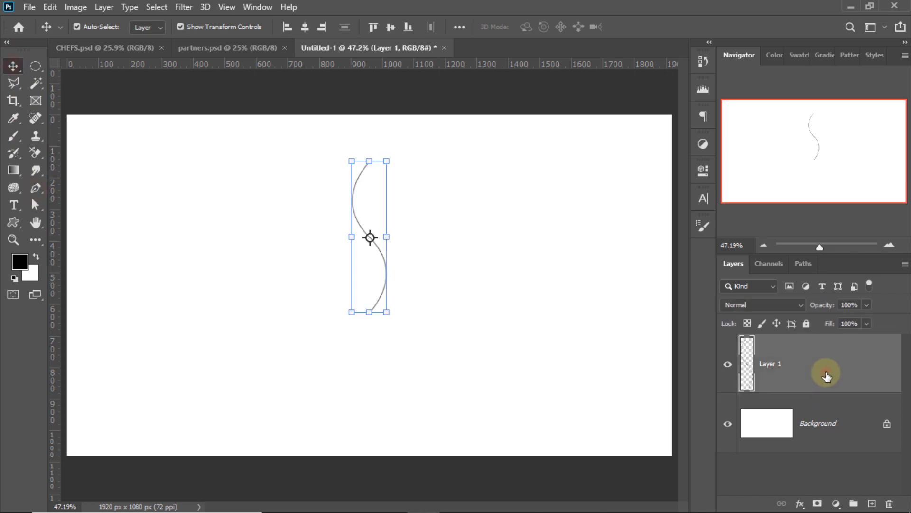
left_click_drag(371, 236, 370, 161)
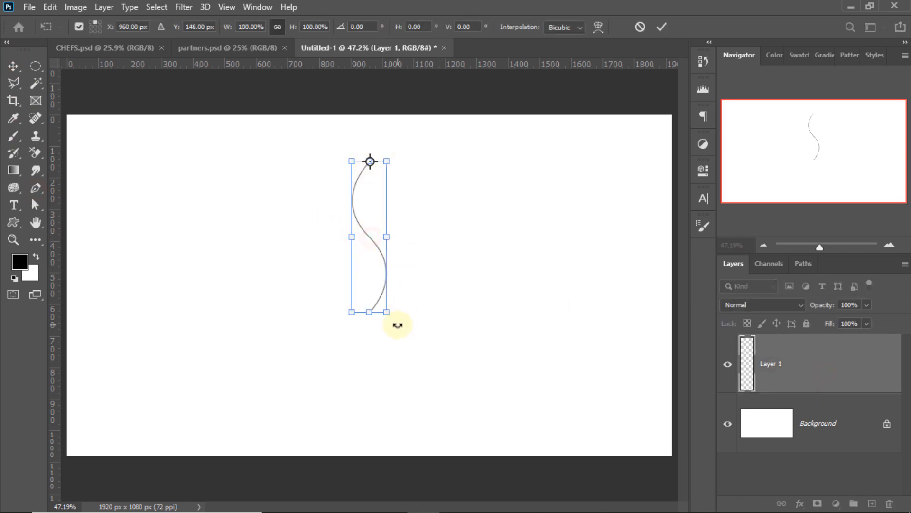
left_click_drag(397, 325, 472, 235)
left_click(662, 26)
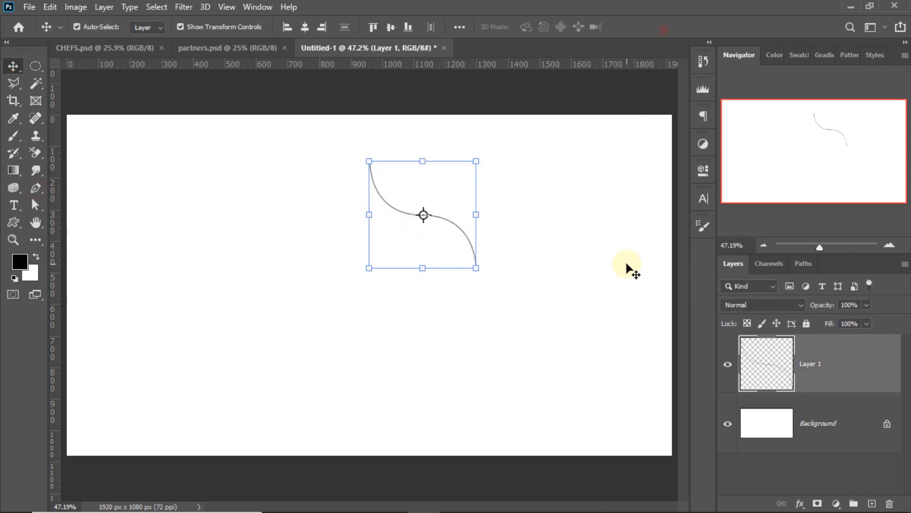
Paste a copy of the curve in place and flip it horizontally about its left edge
left_click(49, 6)
left_click(50, 7)
left_click(50, 7)
mouse_move(101, 138)
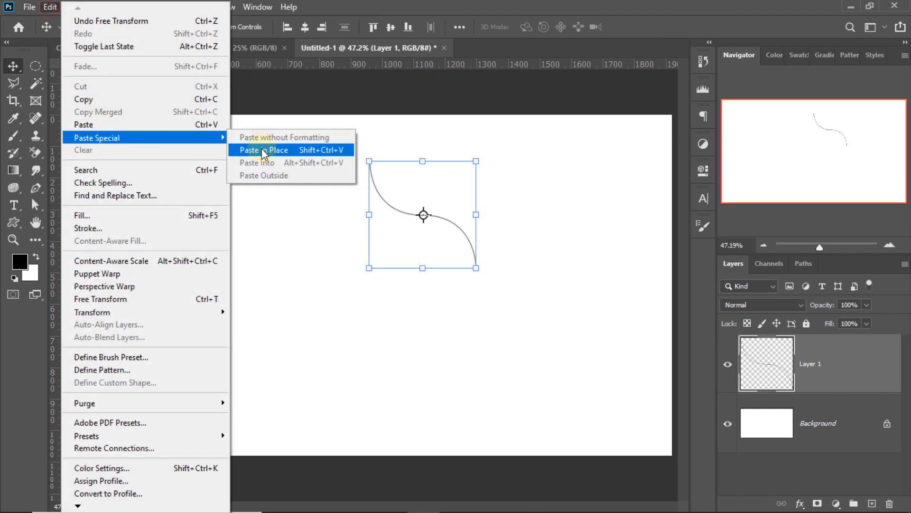
left_click(263, 150)
left_click_drag(423, 215, 371, 215)
right_click(422, 162)
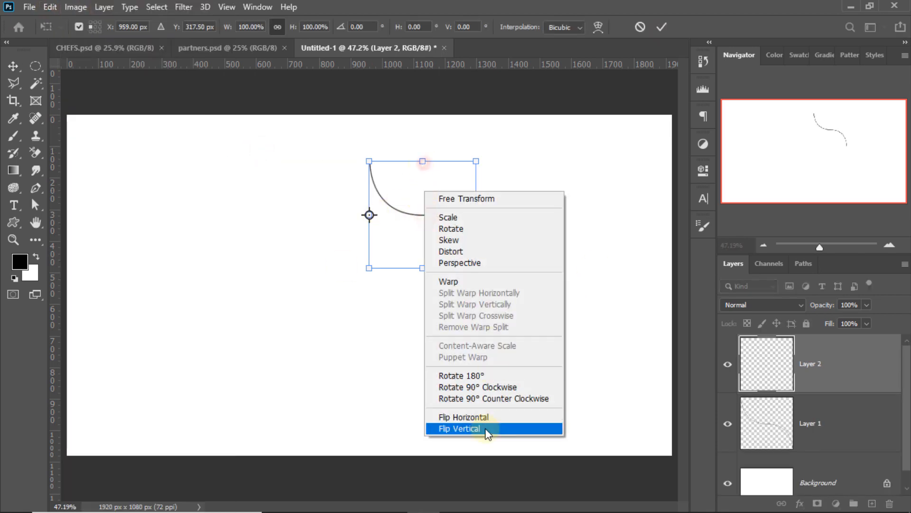
left_click(480, 417)
left_click(662, 27)
Merge Layer 2 and Layer 1, the two mirrored curve halves, into one layer
left_click(590, 279)
left_click(824, 377)
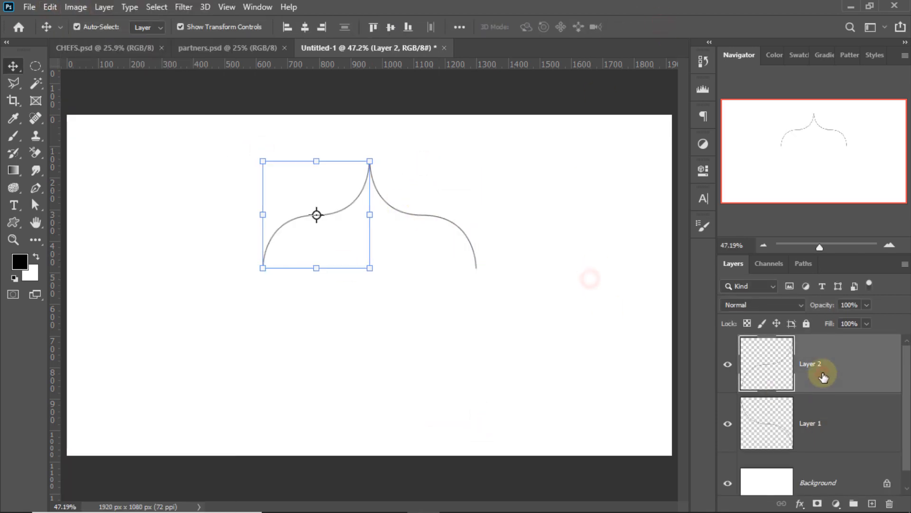
left_click(528, 211)
left_click(824, 362)
left_click(830, 421, "shift")
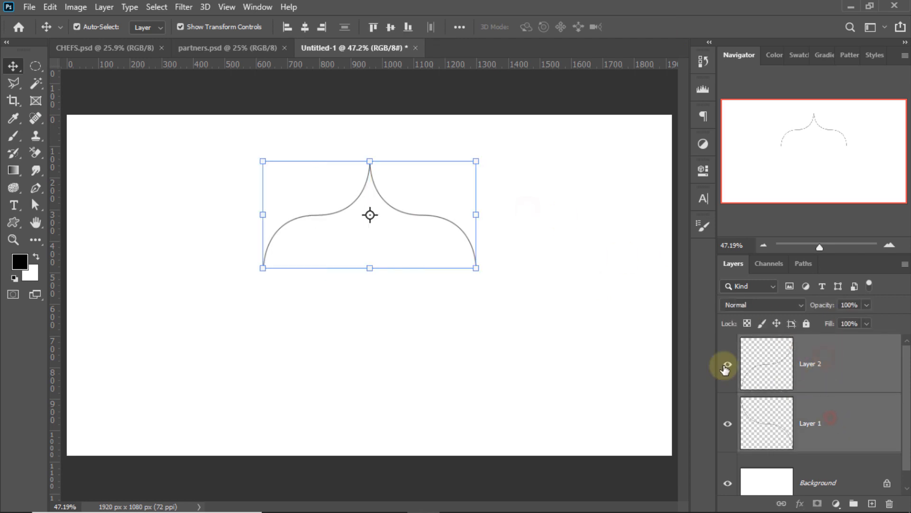
right_click(846, 364)
left_click(691, 392)
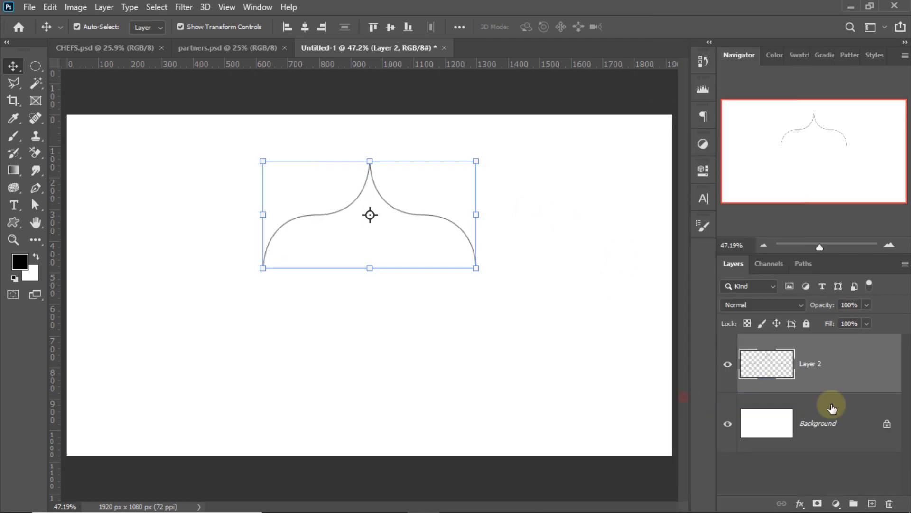
Rotate the merged arch clockwise until its pointed tip faces the upper right
left_click(522, 265)
left_click(816, 359)
left_click_drag(489, 217, 468, 301)
left_click(660, 28)
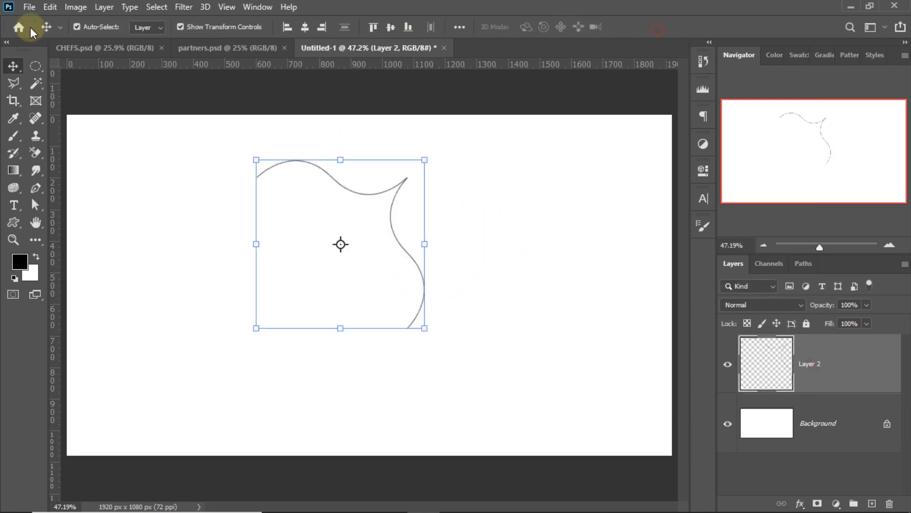
Paste a copy of the rotated arch in place and flip it horizontally about its left edge
left_click(49, 7)
left_click(50, 7)
left_click(49, 7)
mouse_move(143, 138)
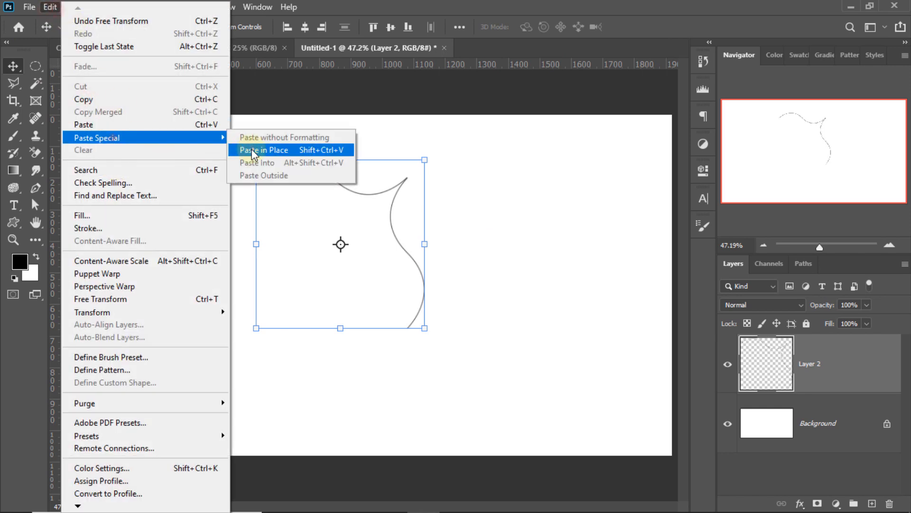
left_click(251, 150)
left_click_drag(340, 243, 256, 244)
right_click(398, 236)
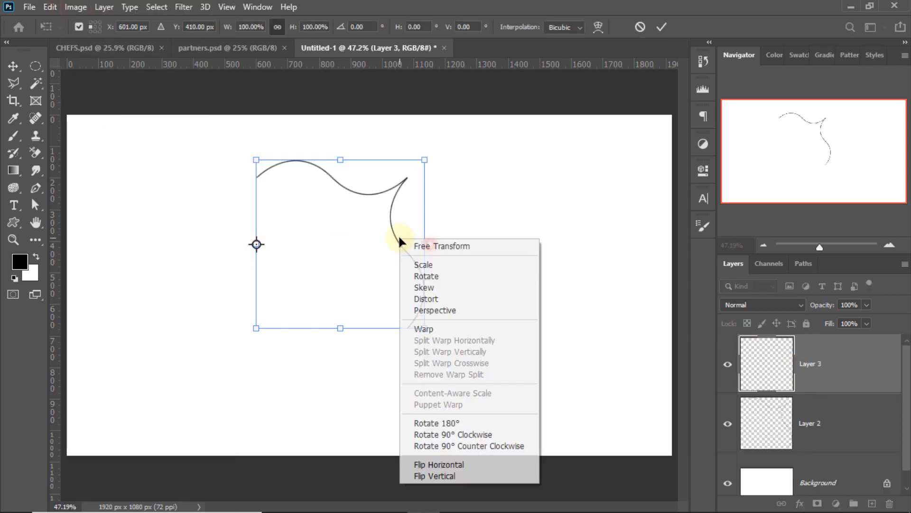
left_click(452, 465)
left_click(661, 27)
Merge Layer 3 and Layer 2, the left and right halves of the outline, into one layer
left_click(625, 184)
left_click(848, 367)
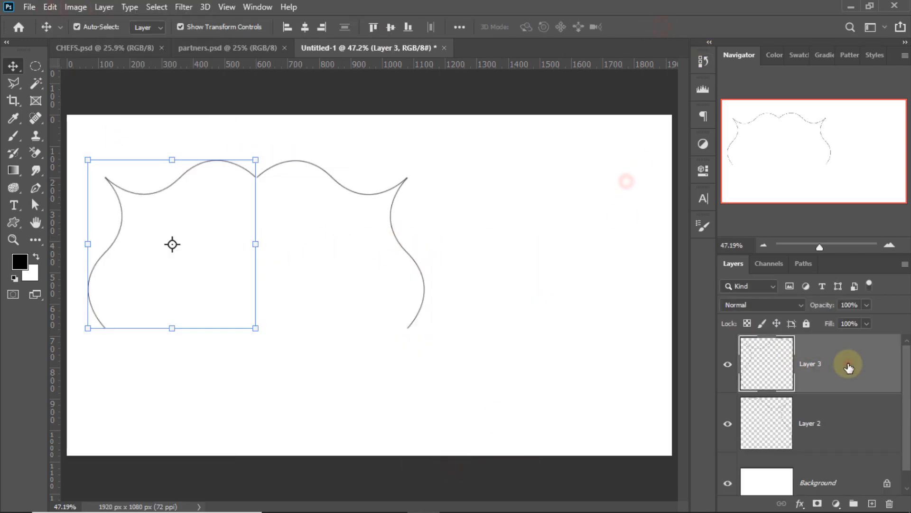
left_click(836, 419, "ctrl")
right_click(836, 417)
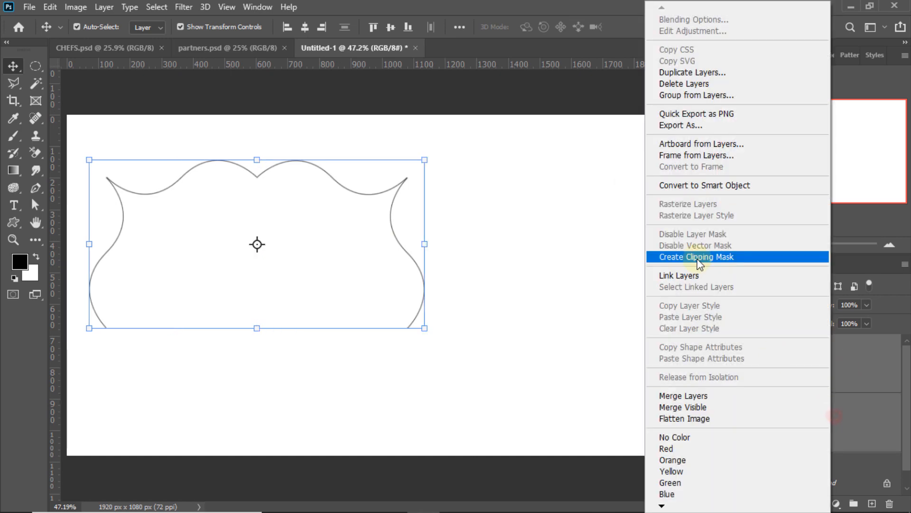
left_click(697, 395)
Paste a copy of the upper outline in place and flip it vertically about its bottom edge
left_click(50, 6)
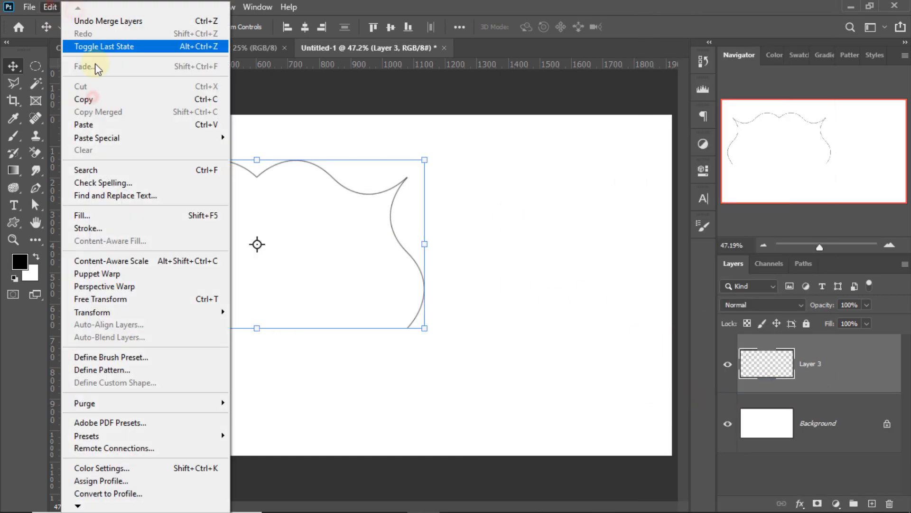
mouse_move(142, 138)
left_click(268, 151)
left_click_drag(255, 244, 259, 331)
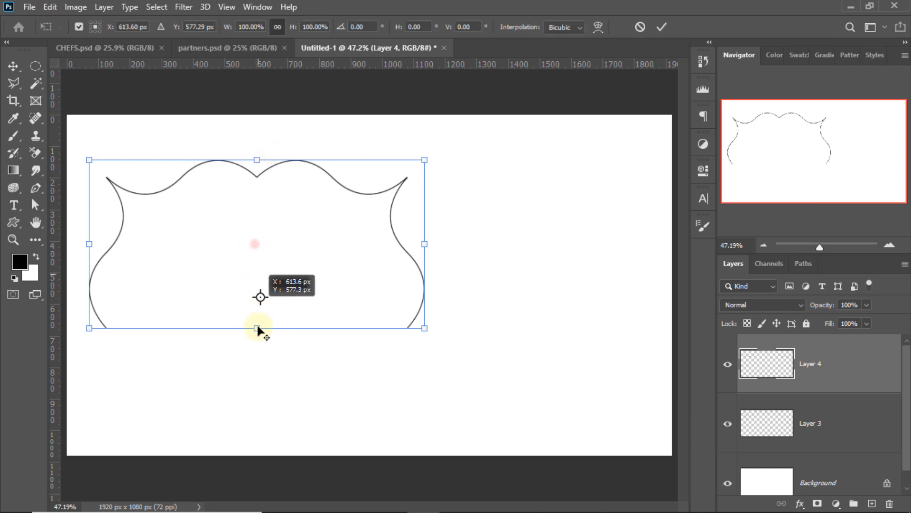
right_click(256, 160)
left_click(327, 422)
left_click(661, 27)
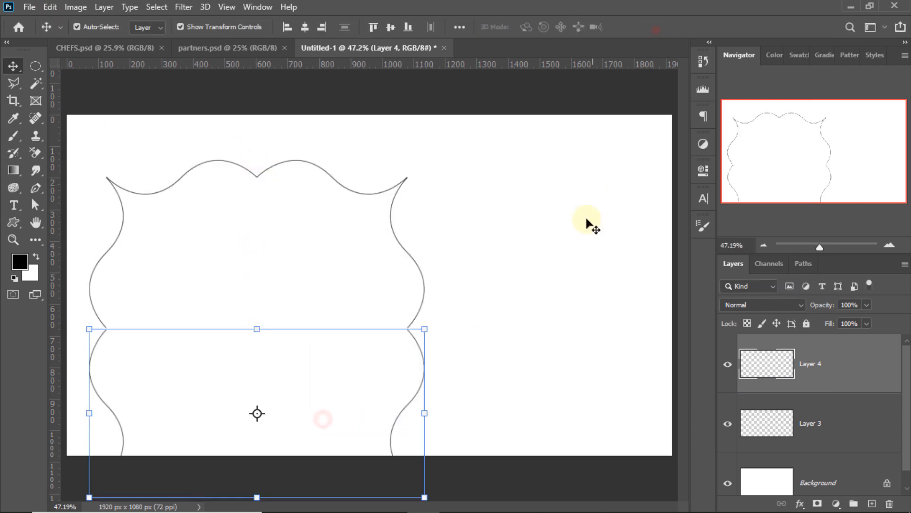
Merge Layer 4 and Layer 3, the upper and lower halves of the outline, into one layer
left_click(578, 237)
left_click(842, 363)
left_click(632, 327)
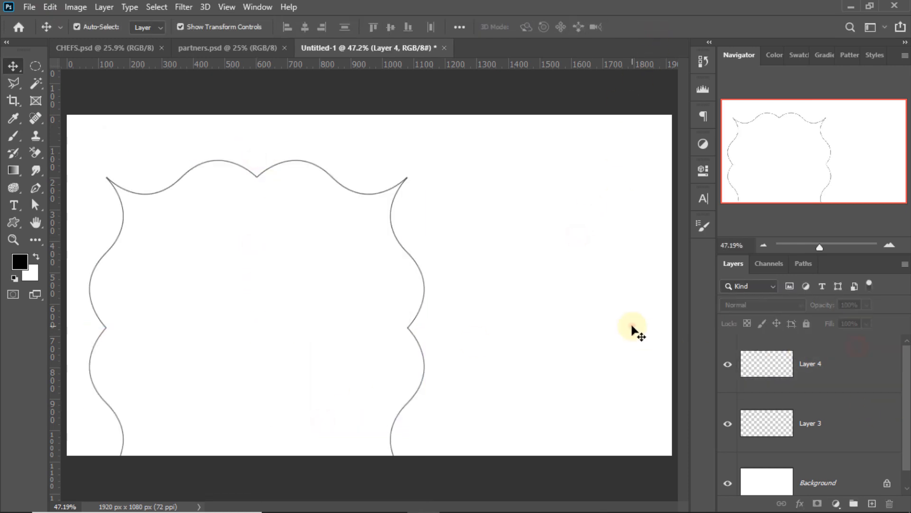
left_click(842, 363)
left_click(848, 421, "shift")
right_click(844, 419)
left_click(733, 398)
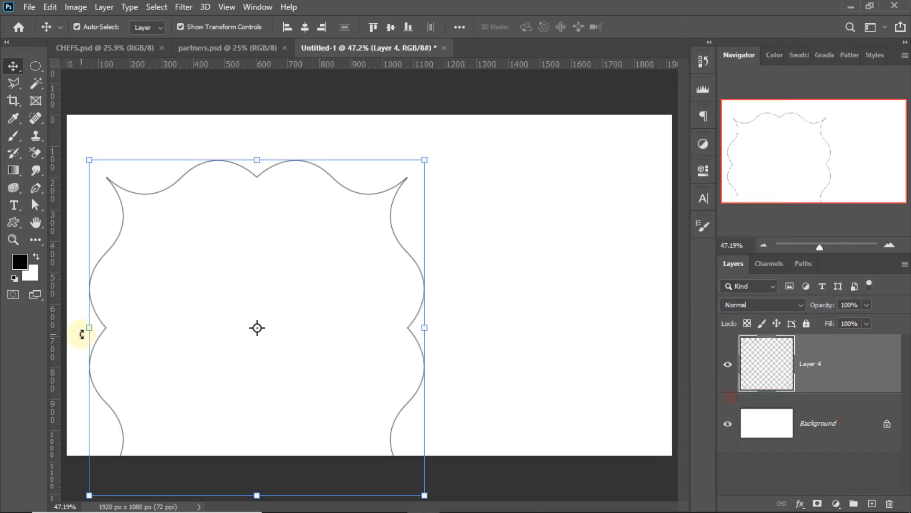
Scale down the complete outline so that it fits fully inside the left part of the canvas
left_click_drag(88, 327, 192, 310)
left_click_drag(423, 320, 354, 285)
left_click(662, 26)
left_click(521, 138)
left_click(831, 348)
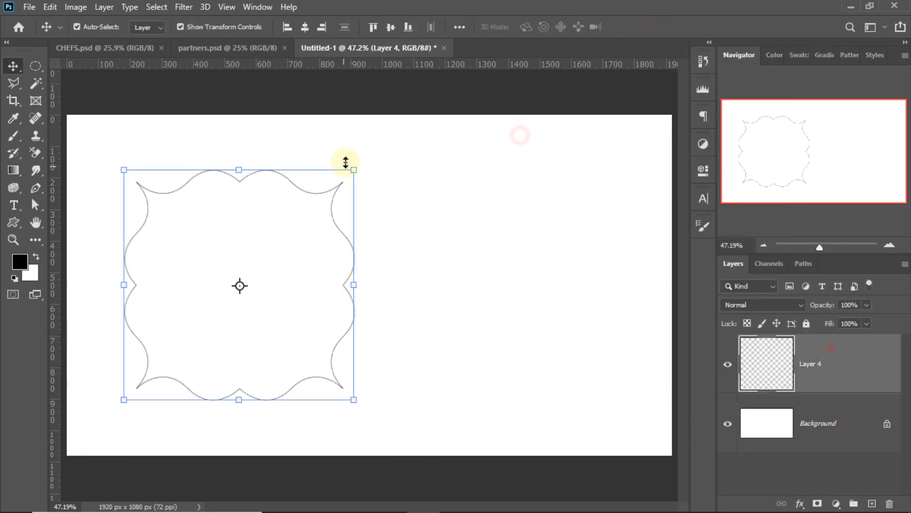
Rotate the outline on Layer 4 by 45°
left_click_drag(370, 169, 380, 291)
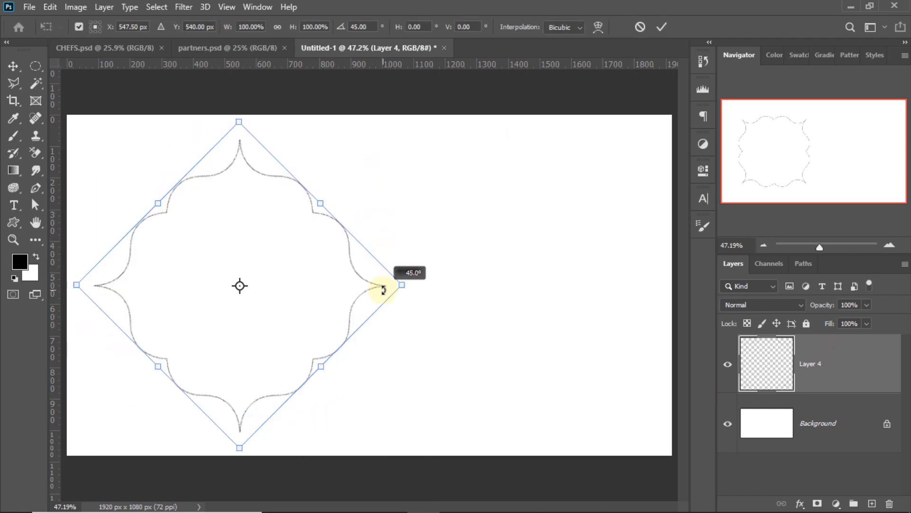
key("Escape")
left_click(520, 185)
left_click(853, 372)
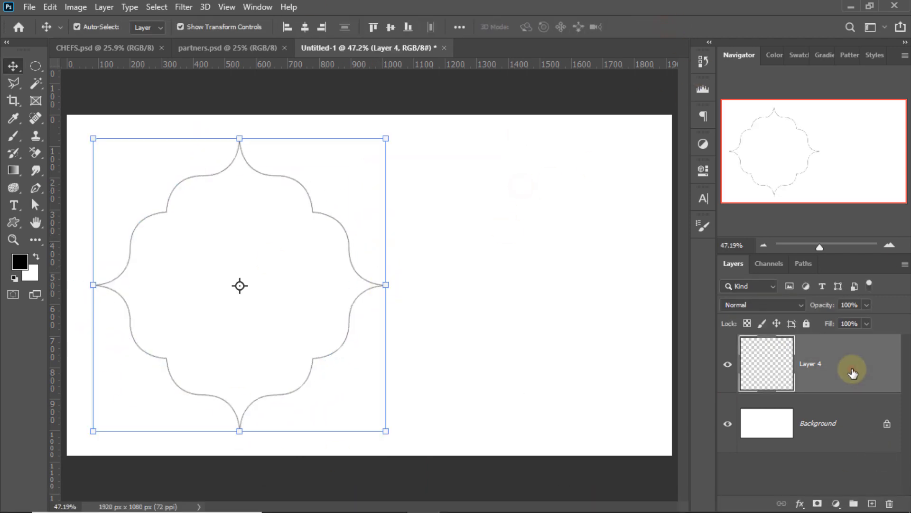
Add a new layer above Layer 4, select the outline's interior with the Magic Wand, and make the new layer active
left_click(872, 504)
left_click(851, 419)
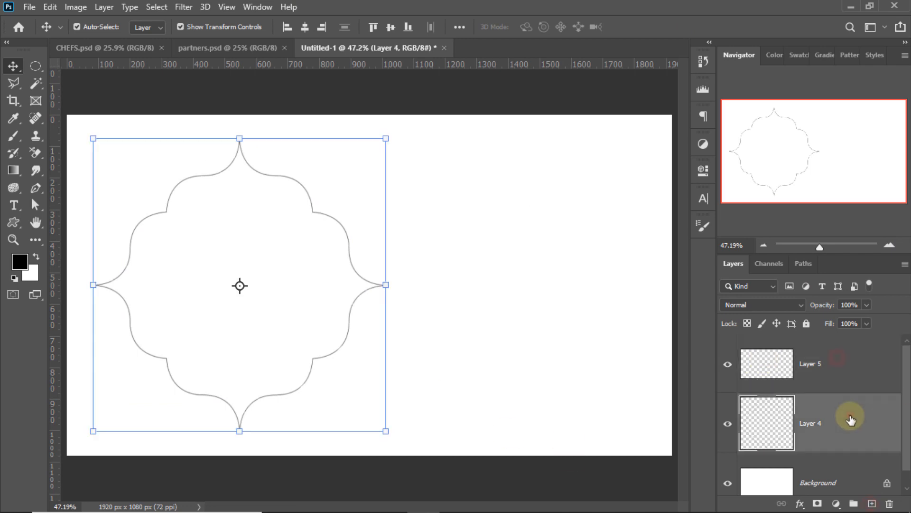
left_click(36, 88)
left_click(205, 254)
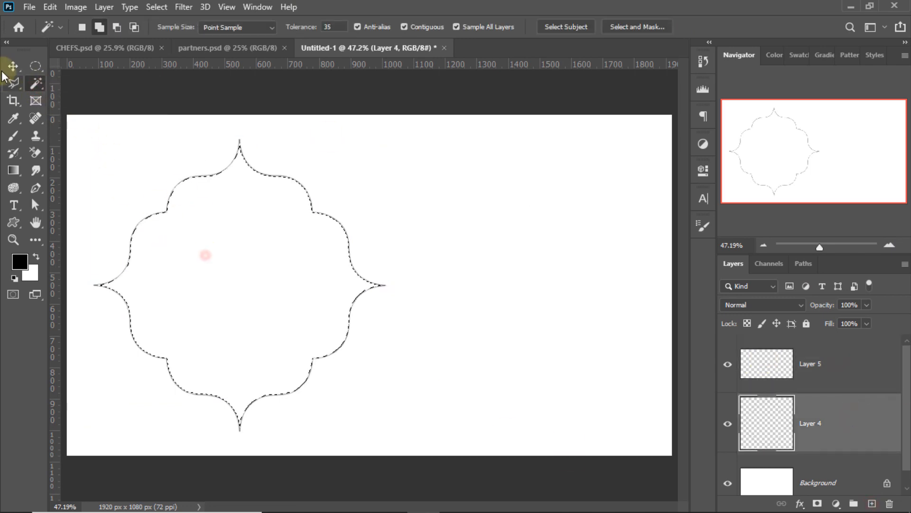
left_click(828, 361)
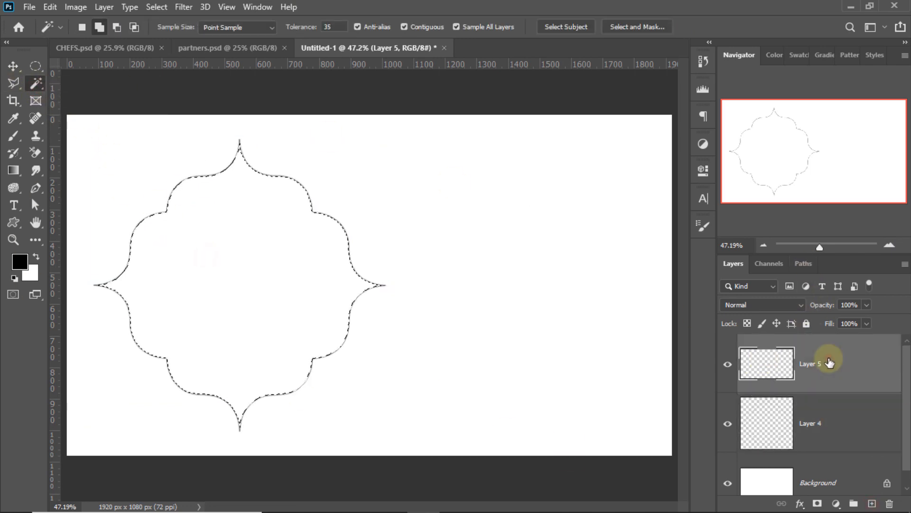
Convert the selection into a work path and define it as a custom shape named "shapes"
left_click(803, 264)
left_click(833, 503)
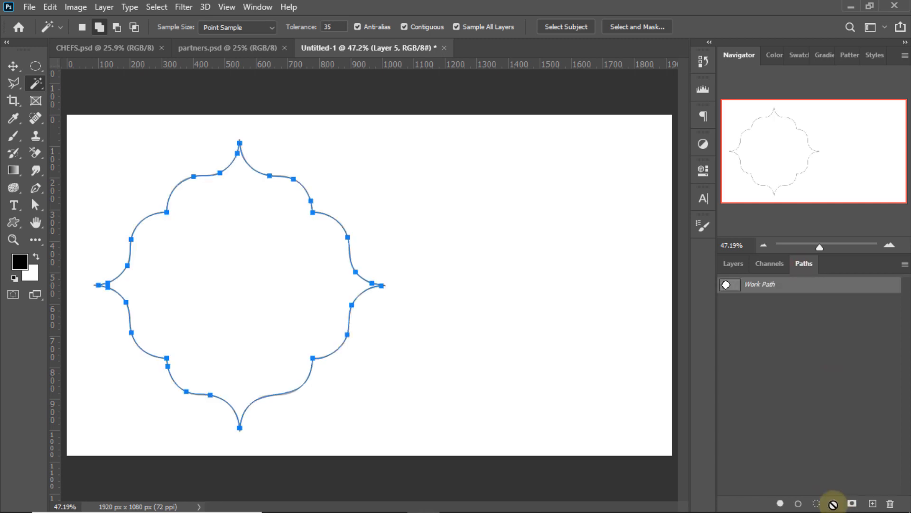
left_click(34, 189)
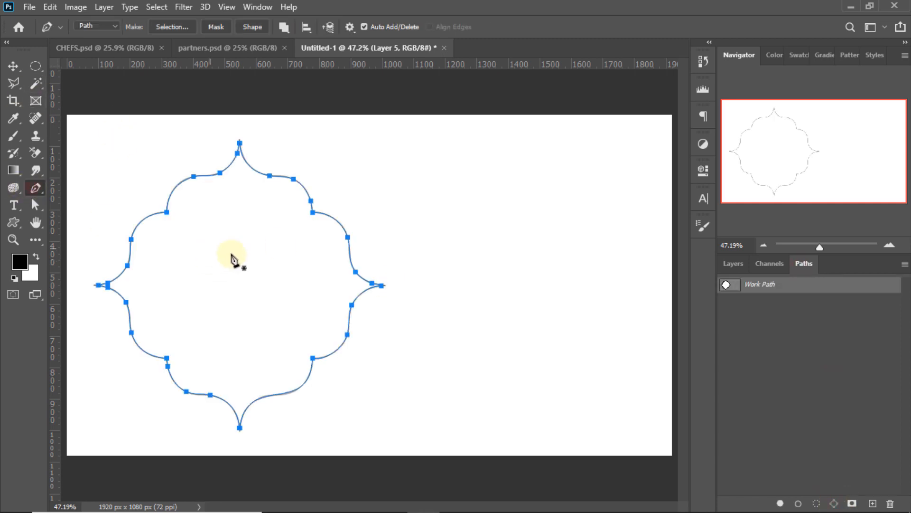
left_click(733, 263)
right_click(187, 258)
left_click(247, 256)
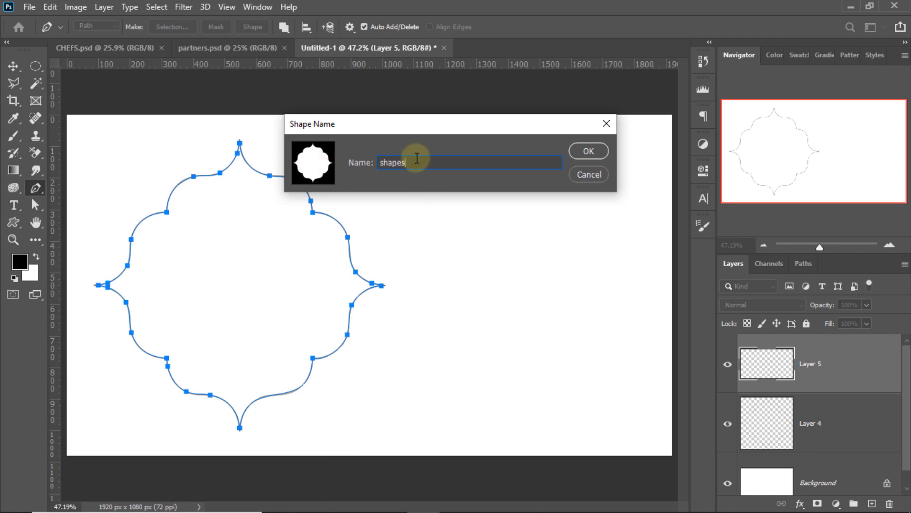
left_click(596, 154)
Delete the work path from the canvas and switch to the Move tool
right_click(251, 216)
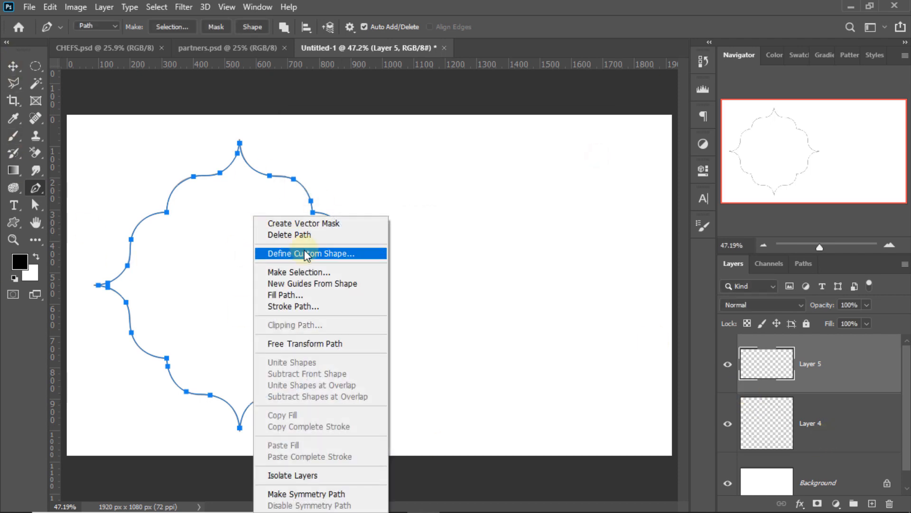
left_click(291, 234)
key("v")
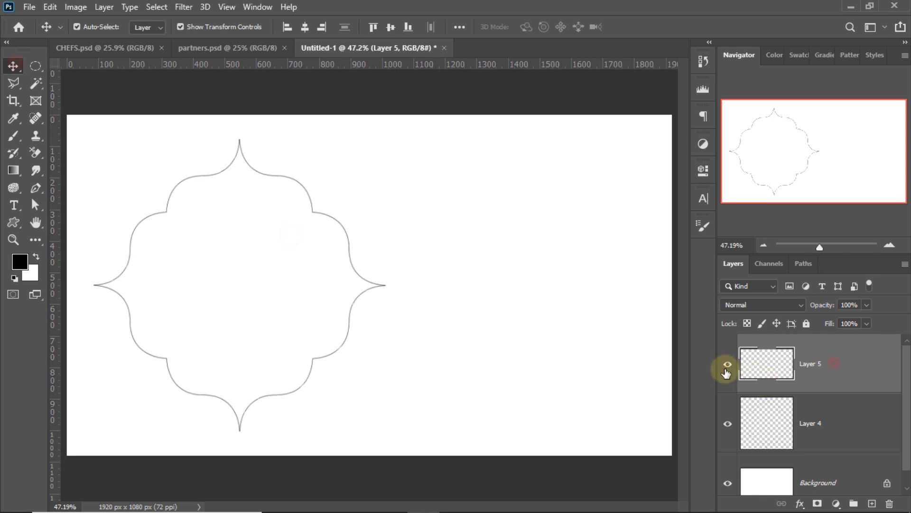
Draw the saved "shapes" custom shape with a black fill on the canvas's right half and centre it vertically beside the outline
right_click(14, 222)
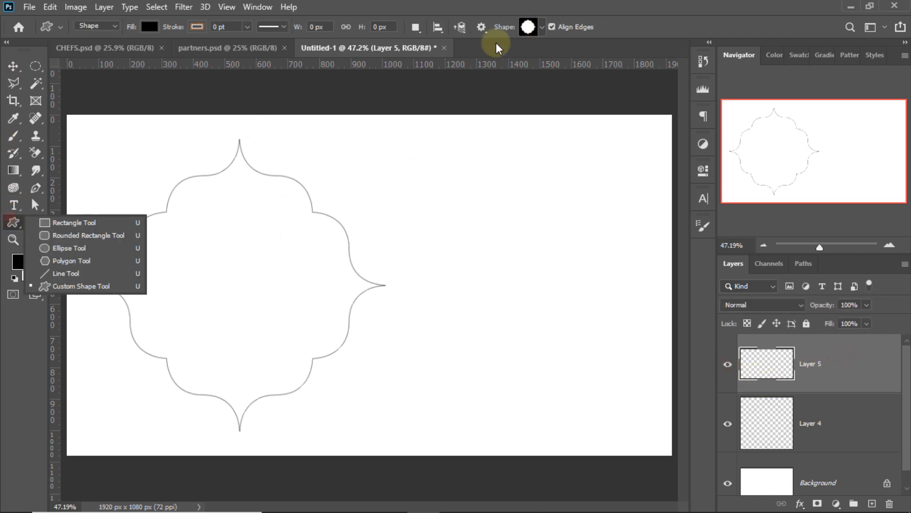
left_click(78, 285)
left_click(542, 27)
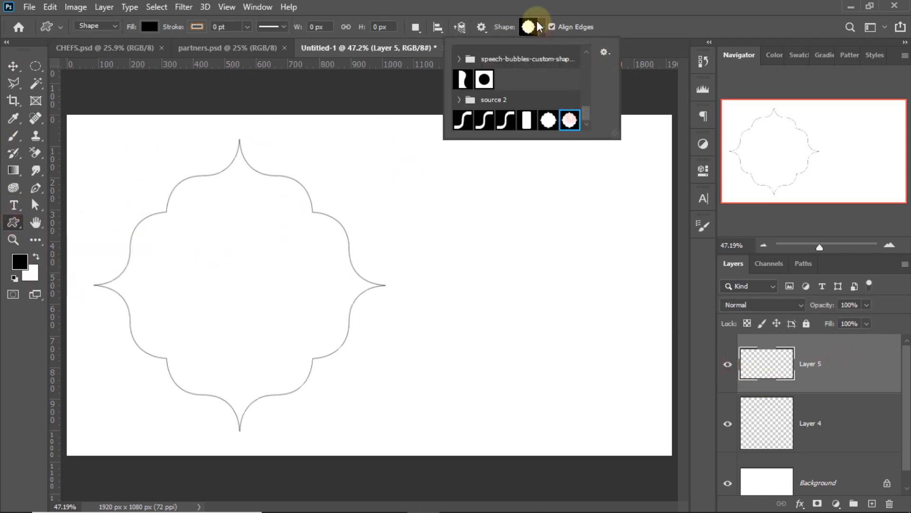
double_click(569, 119)
left_click_drag(428, 184, 674, 431)
key("v")
left_click_drag(587, 306, 574, 292)
key("ctrl+t")
left_click_drag(536, 162, 537, 139)
left_click(640, 27)
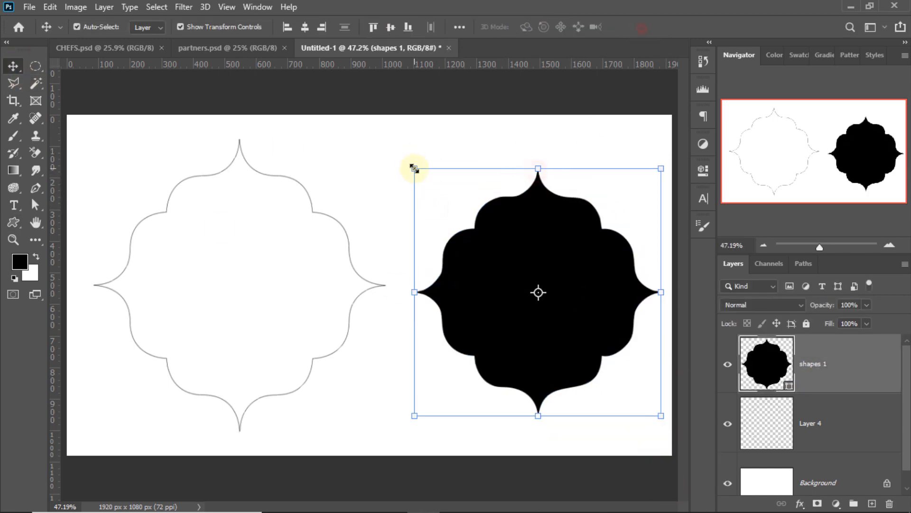
Enlarge the black ornamental shape slightly toward its upper-left corner and deselect it
left_click_drag(415, 169, 400, 154)
left_click(662, 27)
left_click(608, 103)
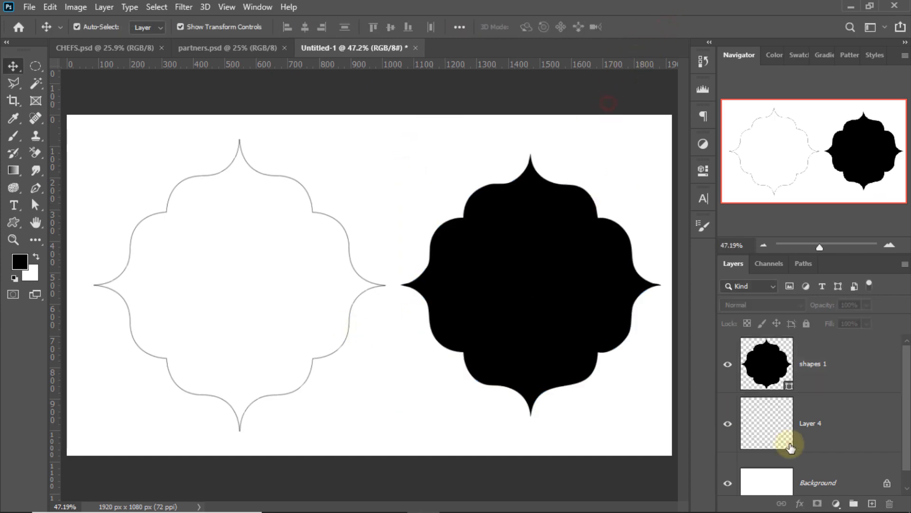
Copy the Layer 4 outline, paste it in place, and scale the copy down slightly about its centre
left_click(764, 420)
left_click(49, 7)
left_click(49, 7)
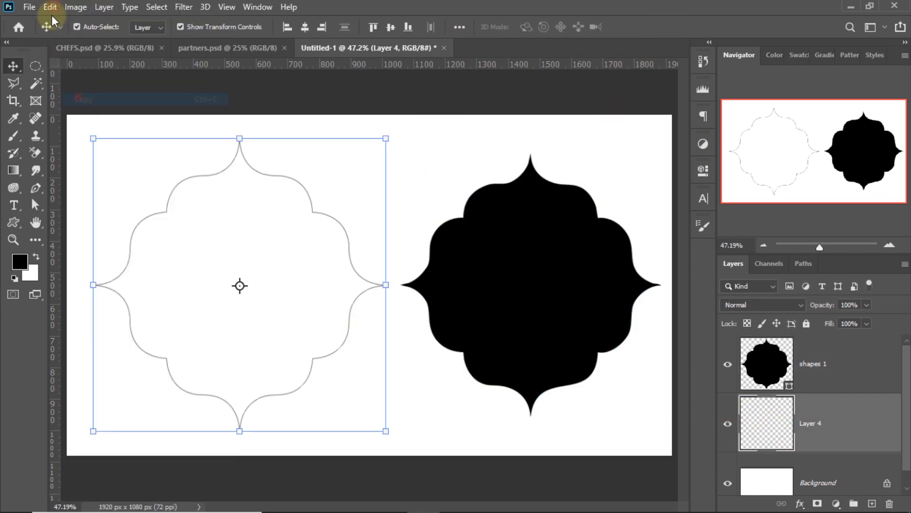
left_click(50, 7)
left_click(262, 144)
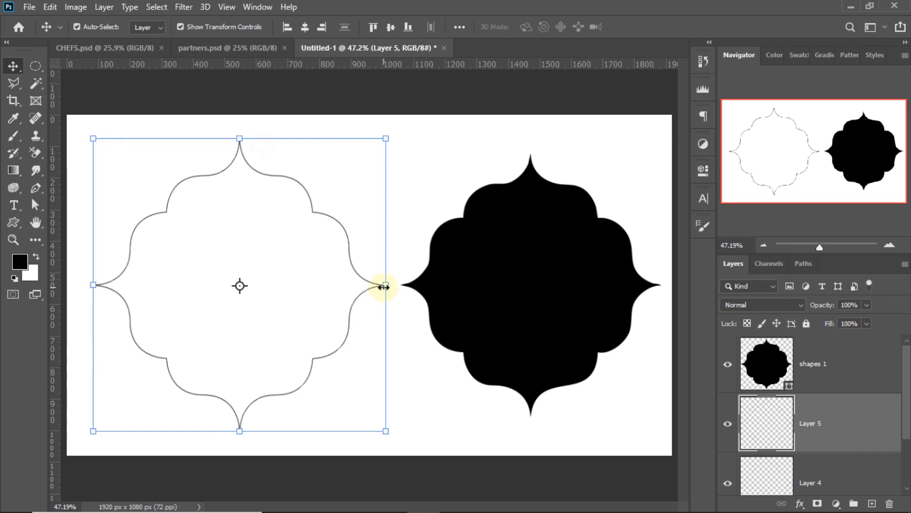
left_click_drag(383, 286, 375, 285)
left_click(661, 26)
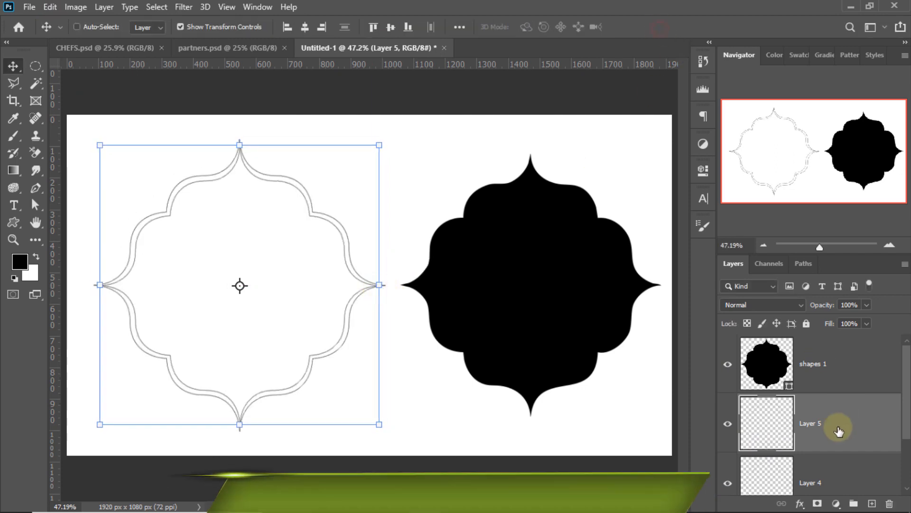
Repeat the scaling transform on successive duplicates of the inner outline until concentric copies fill the frame to its centre
key("ctrl+alt+shift+t")
key("ctrl+alt+shift+t")
key("ctrl+alt+shift+t")
key("ctrl+alt+shift+t")
key("ctrl+alt+shift+t")
key("ctrl+alt+shift+t")
key("ctrl+alt+shift+t")
key("ctrl+alt+shift+t")
key("ctrl+alt+shift+t")
key("ctrl+alt+shift+t")
key("ctrl+alt+shift+t")
key("ctrl+alt+shift+t")
key("ctrl+alt+shift+t")
key("ctrl+alt+shift+t")
key("ctrl+alt+shift+t")
key("ctrl+alt+shift+t")
key("ctrl+alt+shift+t")
key("ctrl+alt+shift+t")
key("ctrl+alt+shift+t")
key("ctrl+alt+shift+t")
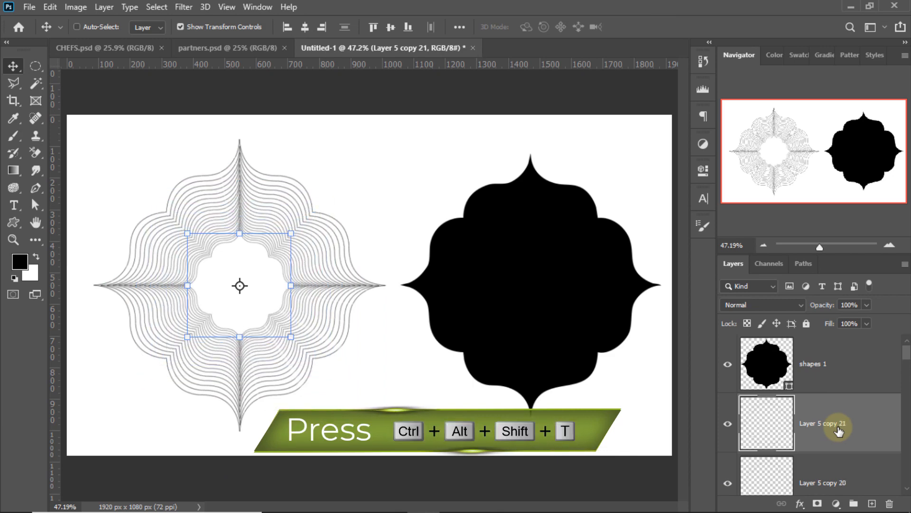
key("ctrl+alt+shift+t")
key("ctrl+alt+shift+t")
key("ctrl+alt+shift+t")
key("ctrl+alt+shift+t")
key("ctrl+alt+shift+t")
key("ctrl+alt+shift+t")
key("ctrl+alt+shift+t")
key("ctrl+alt+shift+t")
key("ctrl+alt+shift+t")
key("ctrl+alt+shift+t")
key("ctrl+alt+shift+t")
key("ctrl+alt+shift+t")
key("ctrl+alt+shift+t")
key("ctrl+alt+shift+t")
key("ctrl+alt+shift+t")
key("ctrl+alt+shift+t")
key("ctrl+alt+shift+t")
key("ctrl+alt+shift+t")
key("ctrl+alt+shift+t")
key("ctrl+alt+shift+t")
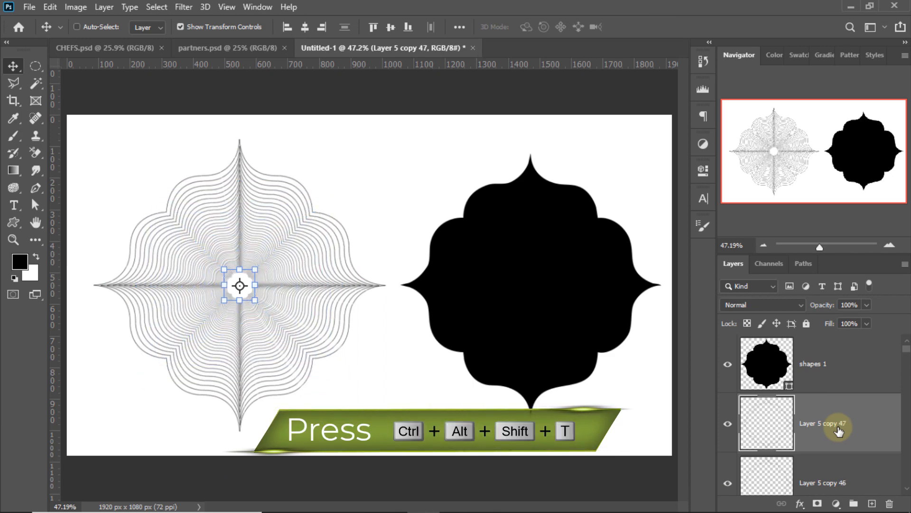
key("ctrl+alt+shift+t")
key("ctrl+alt+shift+t")
key("ctrl+alt+shift+t")
key("ctrl+alt+shift+t")
key("ctrl+alt+shift+t")
key("ctrl+alt+shift+t")
key("ctrl+alt+shift+t")
key("ctrl+alt+shift+t")
key("ctrl+alt+shift+t")
key("ctrl+alt+shift+t")
key("ctrl+alt+shift+t")
key("ctrl+alt+shift+t")
key("ctrl+alt+shift+t")
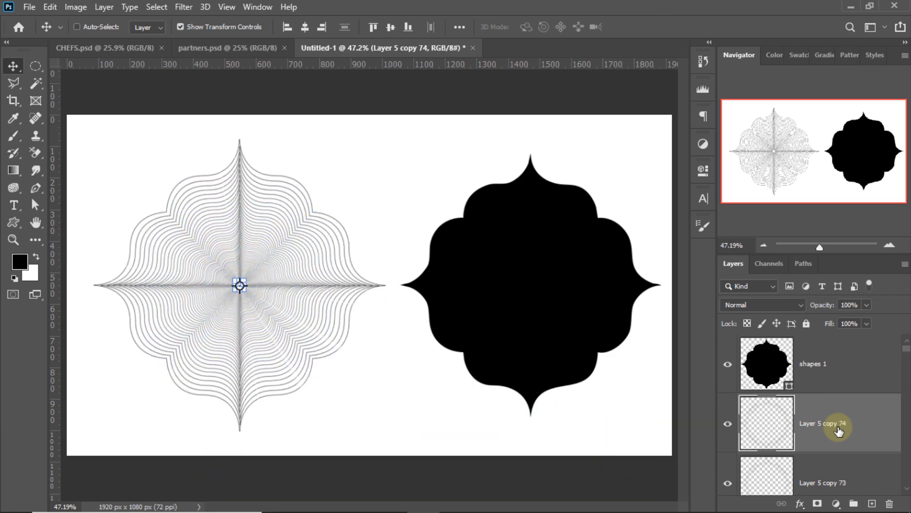
key("ctrl+alt+shift+t")
key("ctrl+alt+shift+t")
Select all the outline layers from Layer 5 copy 82 down to Layer 4 and merge them into one layer
scroll(838, 412, "down", 20)
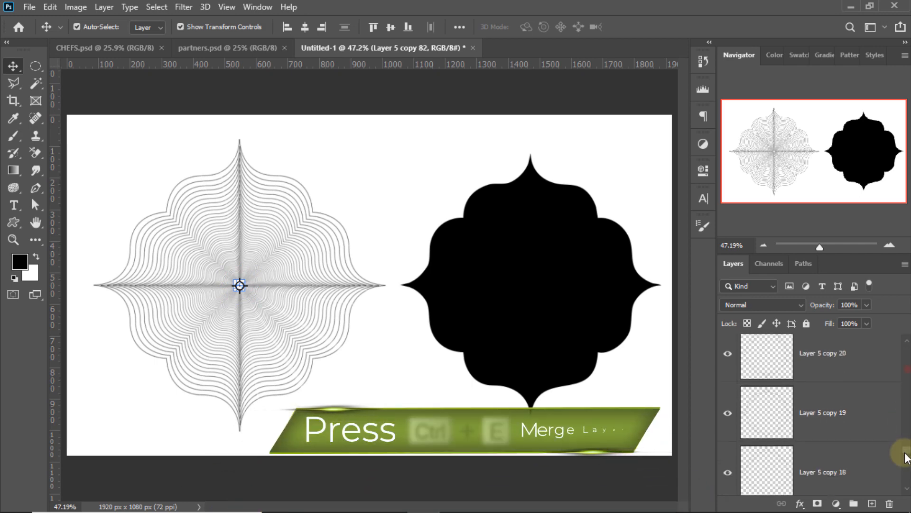
left_click(838, 405, "shift")
key("ctrl+e")
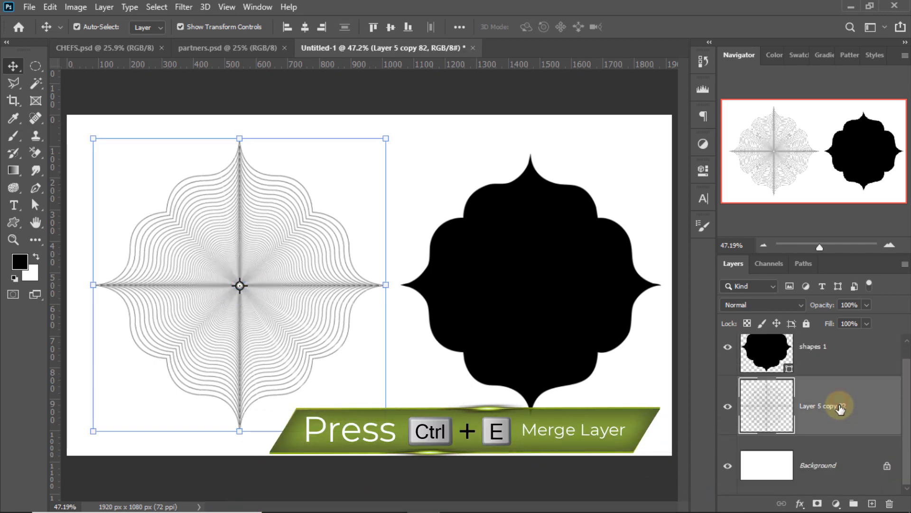
Hide the merged concentric outline layer and deselect it
left_click(726, 406)
left_click(726, 406)
left_click(726, 406)
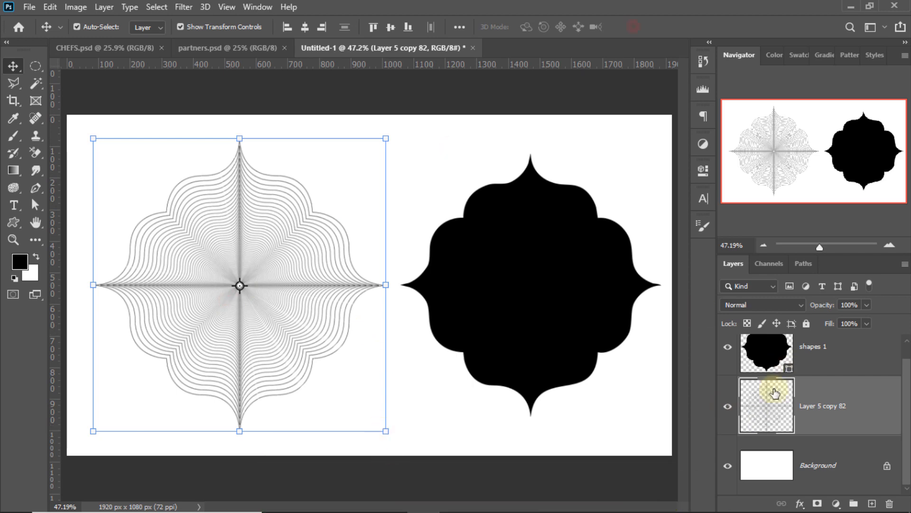
left_click(727, 406)
left_click(433, 143)
Draw a square of about 714 px with the Rectangle tool on the canvas's left half
left_click(13, 222)
left_click(45, 219)
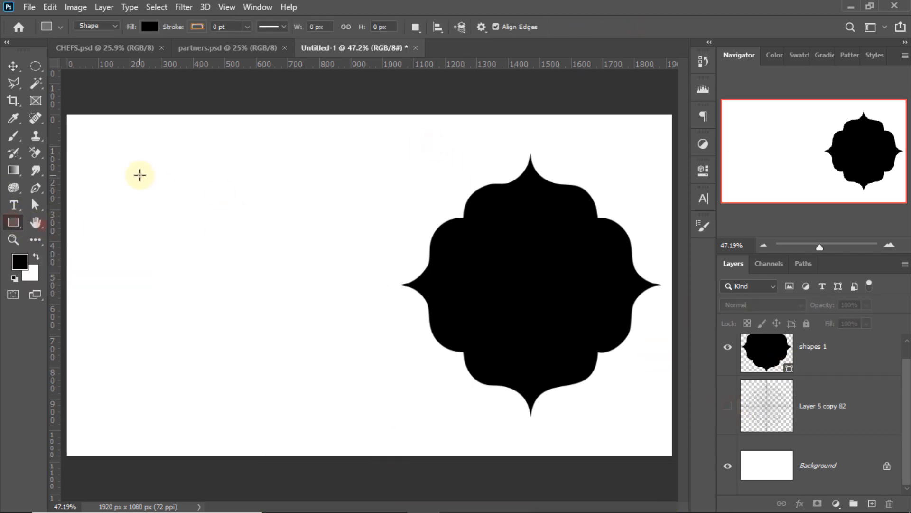
left_click_drag(139, 174, 369, 404)
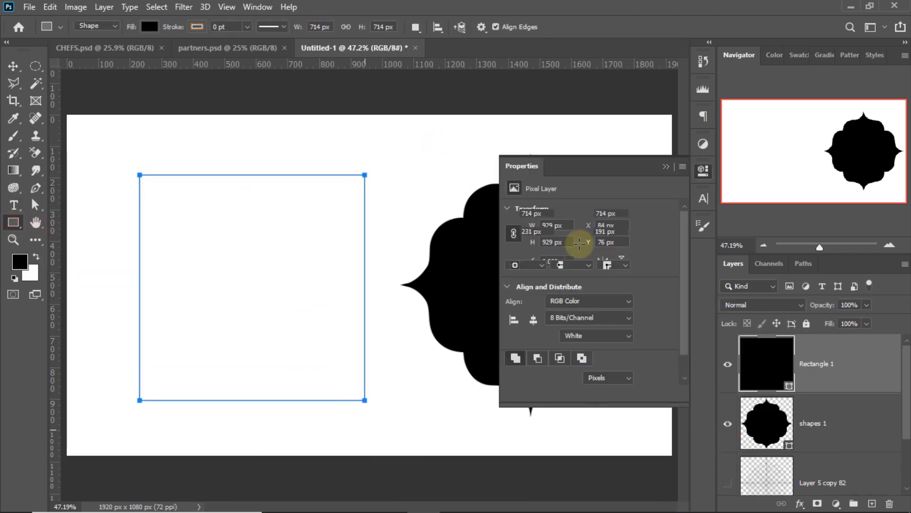
Remove the square's fill and give it a black 3 pt stroke
left_click(514, 252)
left_click(521, 276)
left_click(538, 250)
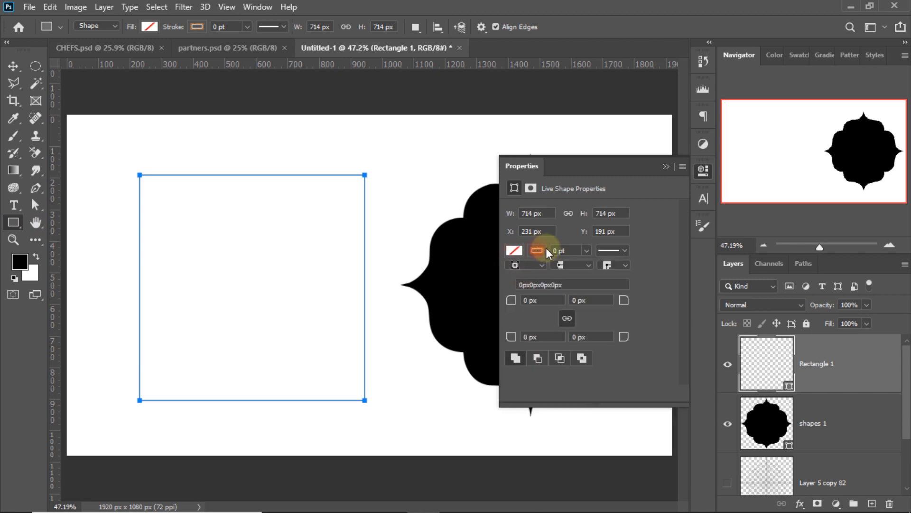
left_click(521, 278)
left_click(545, 275)
left_click(556, 251)
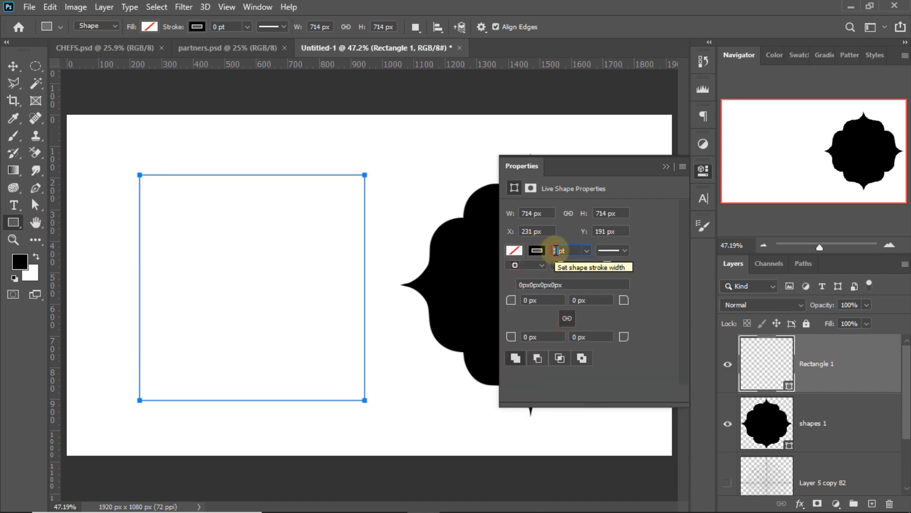
type("5")
key("Return")
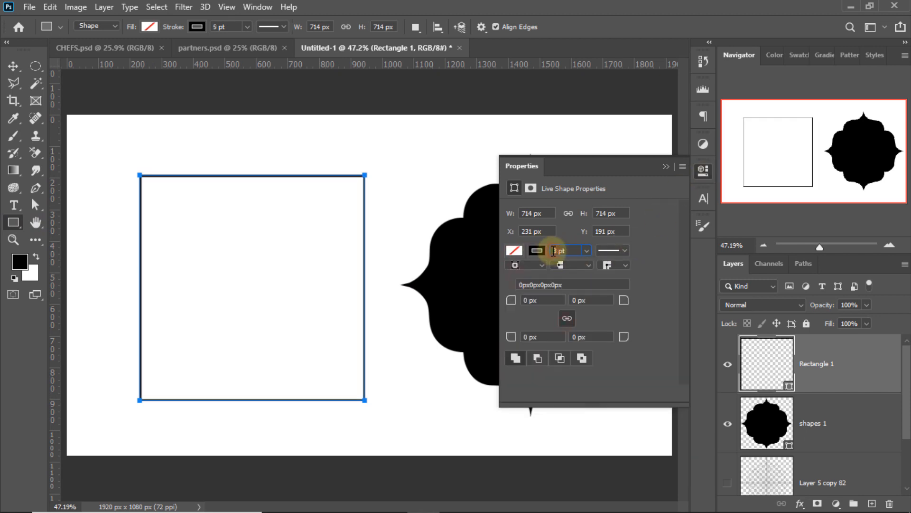
left_click(703, 170)
left_click(13, 65)
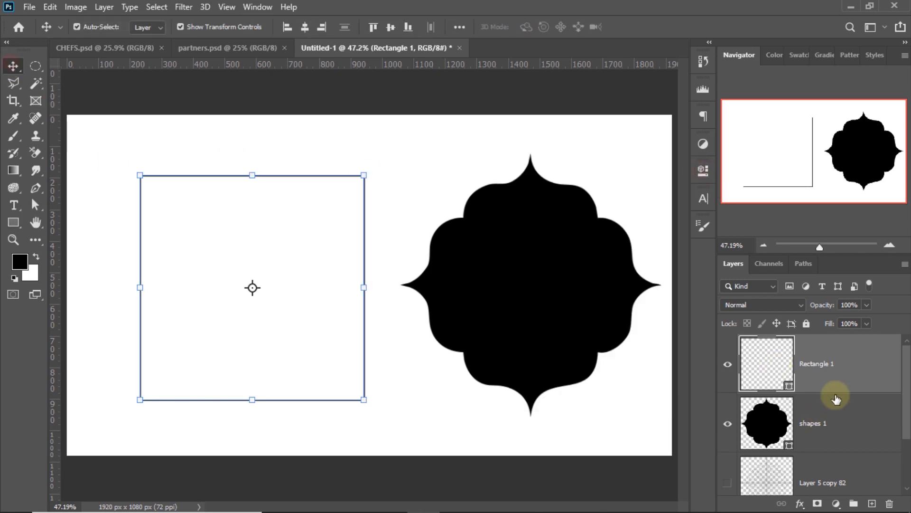
Add a new layer and draw an ellipse about 497 × 327 px across the square's top edge
left_click(872, 503)
left_click_drag(14, 228, 46, 244)
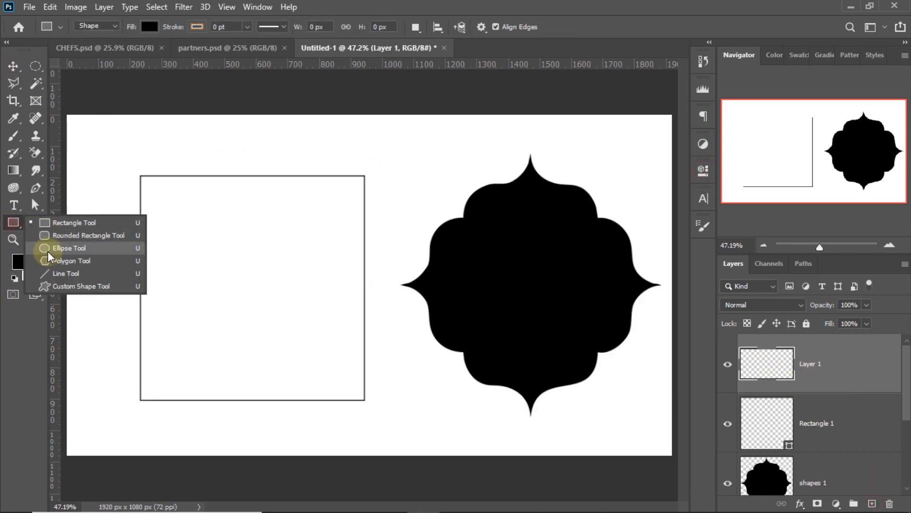
left_click_drag(172, 141, 328, 244)
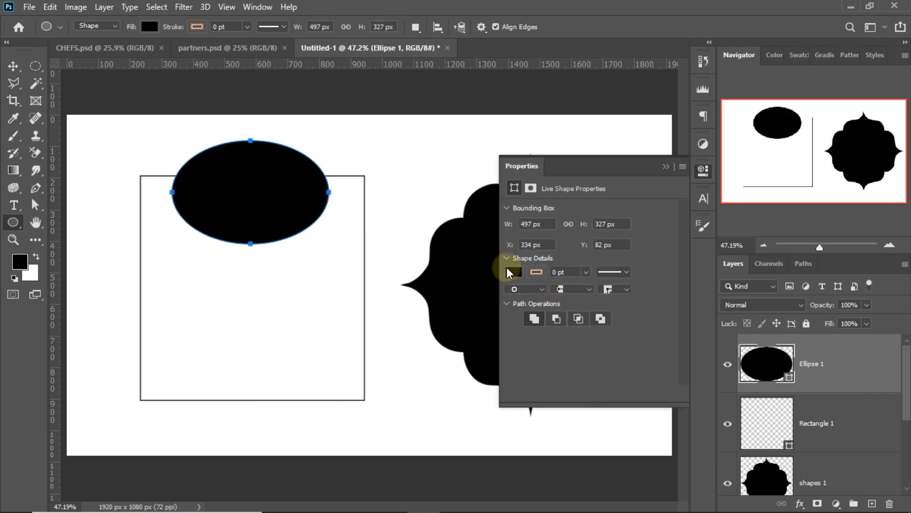
Remove the ellipse's fill and give it a black 3 pt stroke
left_click(513, 272)
left_click(521, 297)
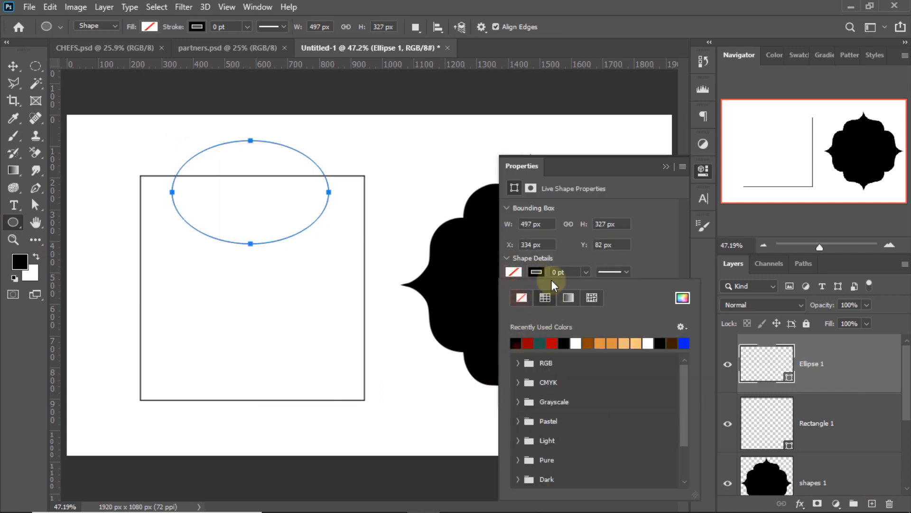
left_click(557, 271)
key("Return")
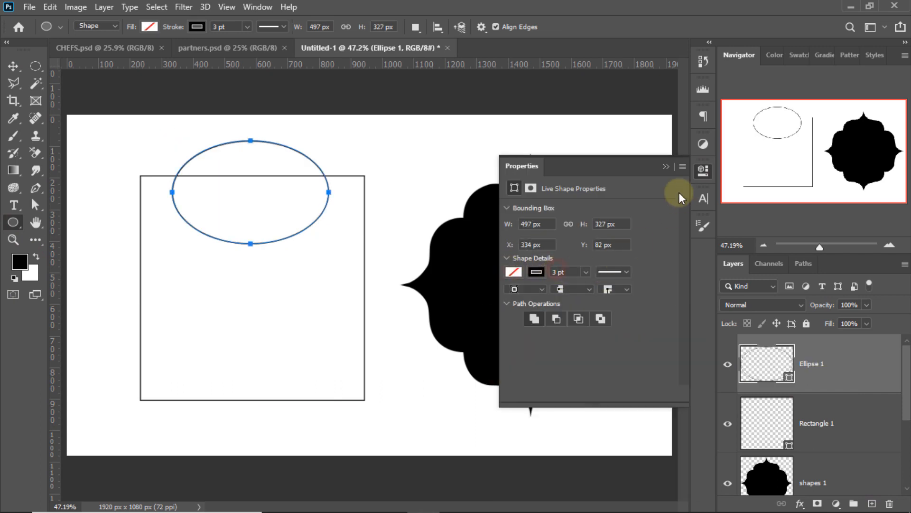
left_click(699, 168)
Move the ellipse so that its centre sits on the midpoint of the square's top edge
left_click(18, 65)
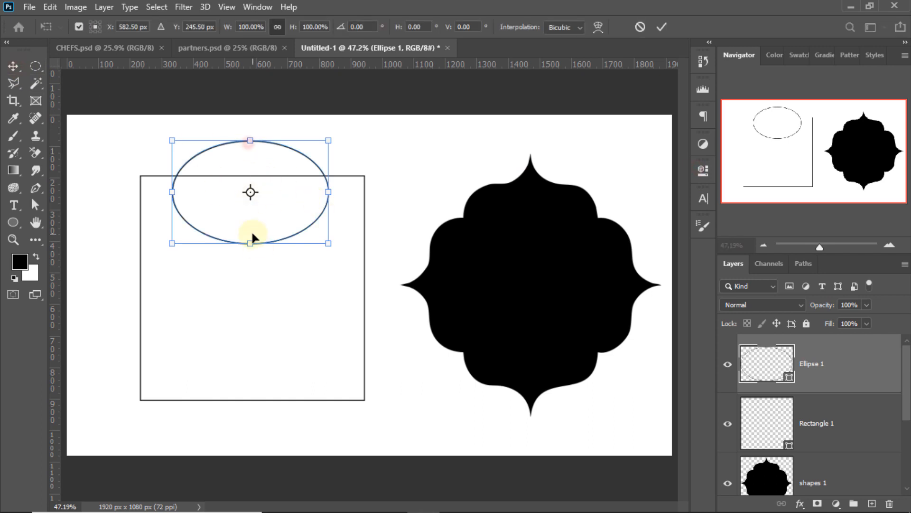
left_click_drag(252, 230, 262, 227)
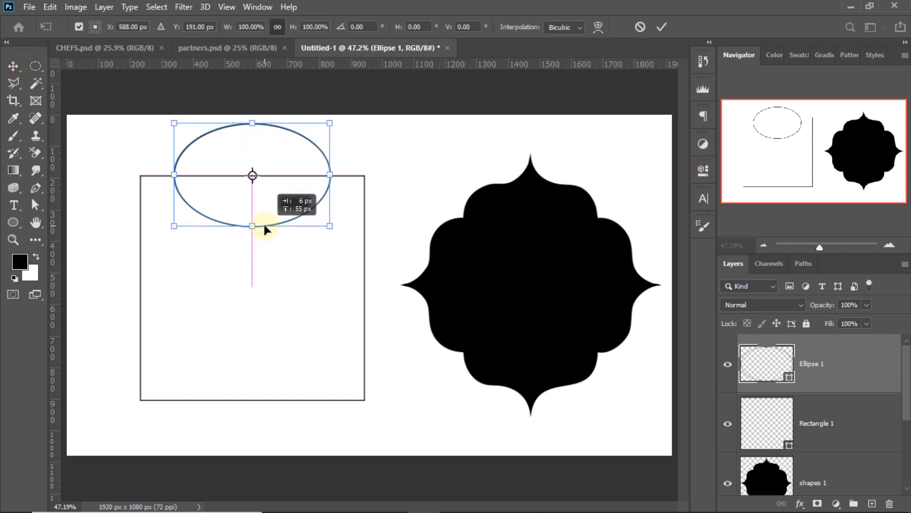
left_click(658, 30)
Copy the ellipse and paste the duplicate in place on its own layer
left_click(49, 7)
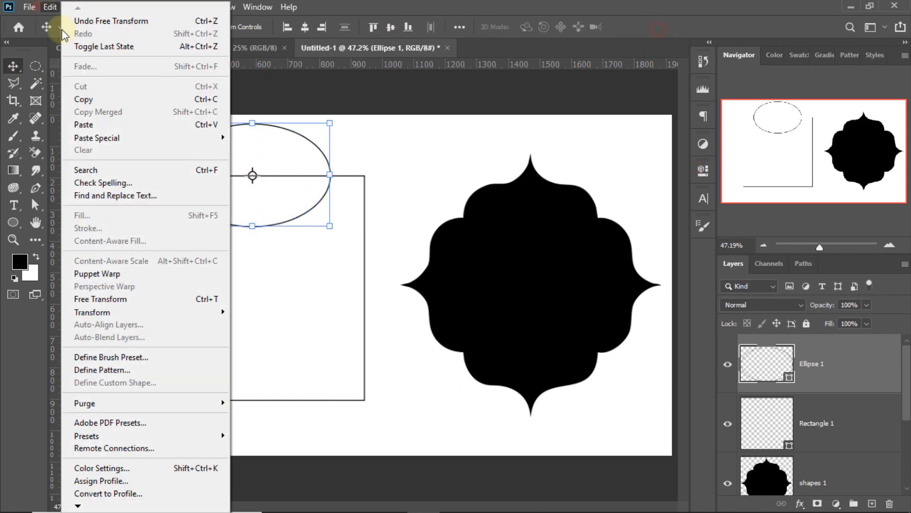
left_click(49, 7)
left_click(49, 7)
left_click(104, 127)
key("ctrl+z")
left_click(50, 7)
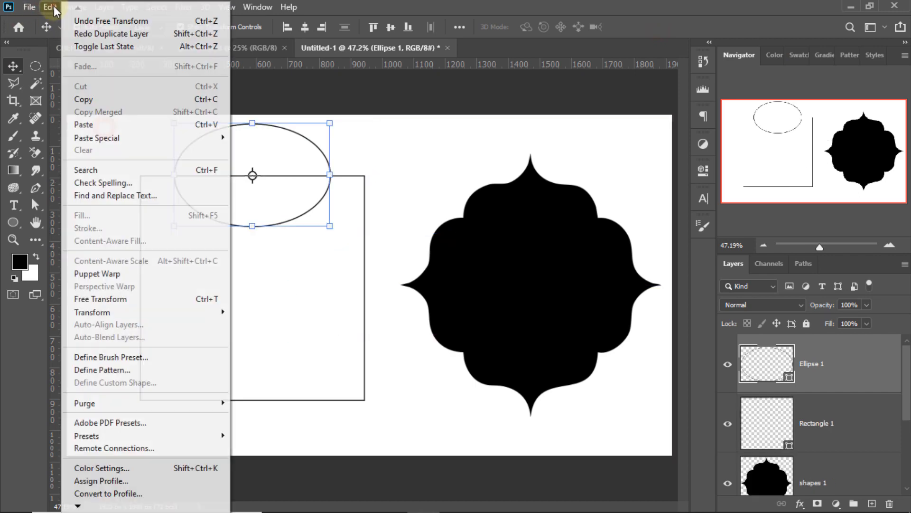
mouse_move(94, 138)
left_click(292, 151)
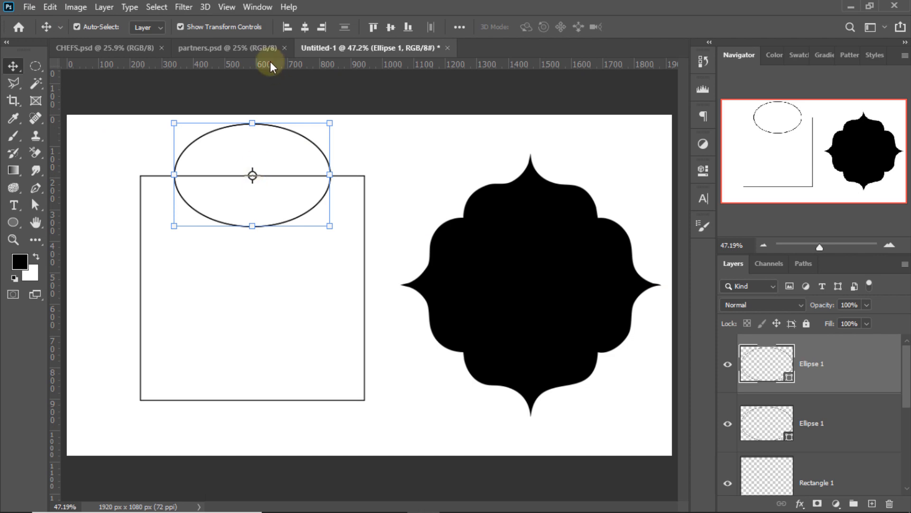
Add horizontal and vertical guides through the square's centre and move the duplicate ellipse's transform pivot to their intersection
left_click_drag(270, 61, 270, 289)
left_click_drag(55, 291, 253, 295)
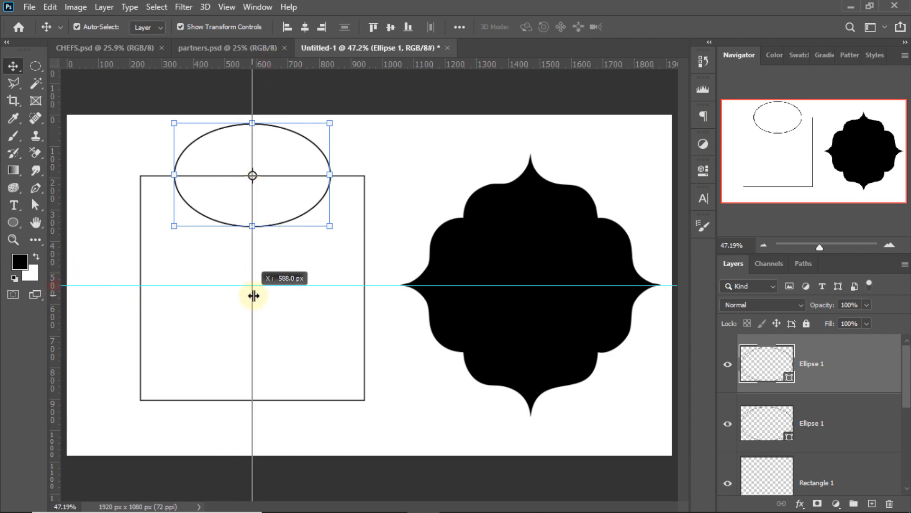
key("ctrl+t")
scroll(253, 175, "up", 5)
left_click_drag(407, 421, 327, 212)
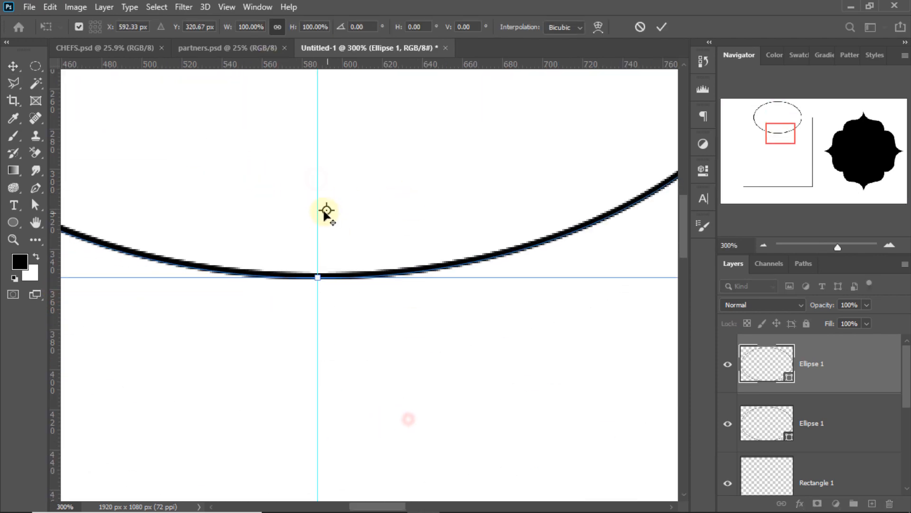
left_click_drag(378, 403, 386, 124)
left_click_drag(312, 138, 326, 368)
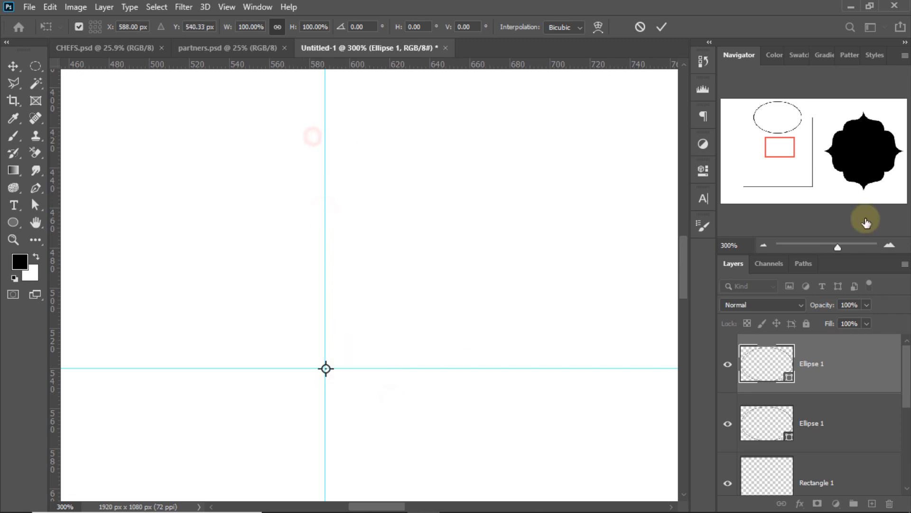
left_click(889, 246)
left_click(889, 246)
left_click_drag(294, 423, 388, 425)
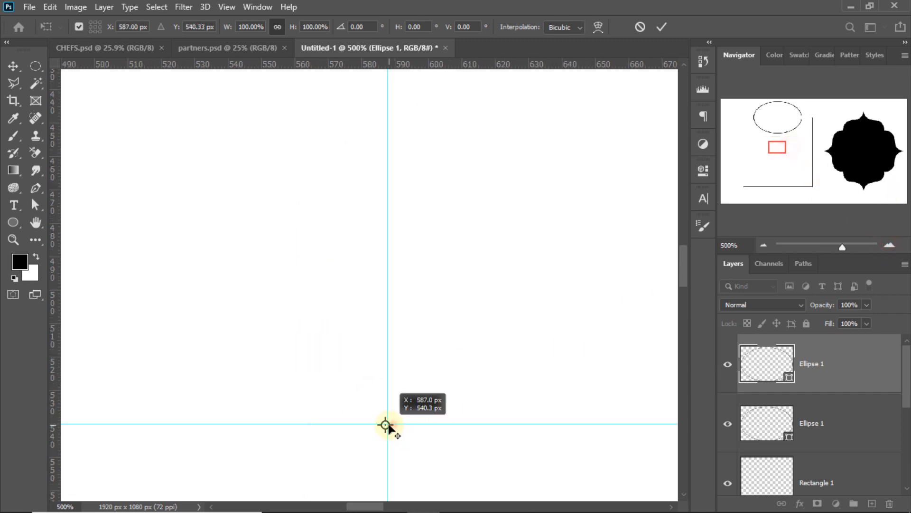
Rotate the duplicate ellipse 90° clockwise around the square's centre
left_click(228, 9)
left_click(258, 130)
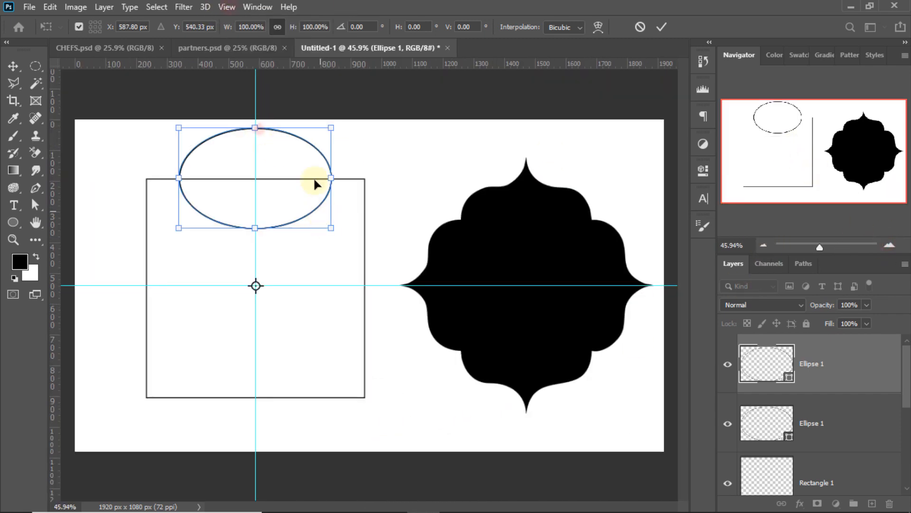
right_click(259, 129)
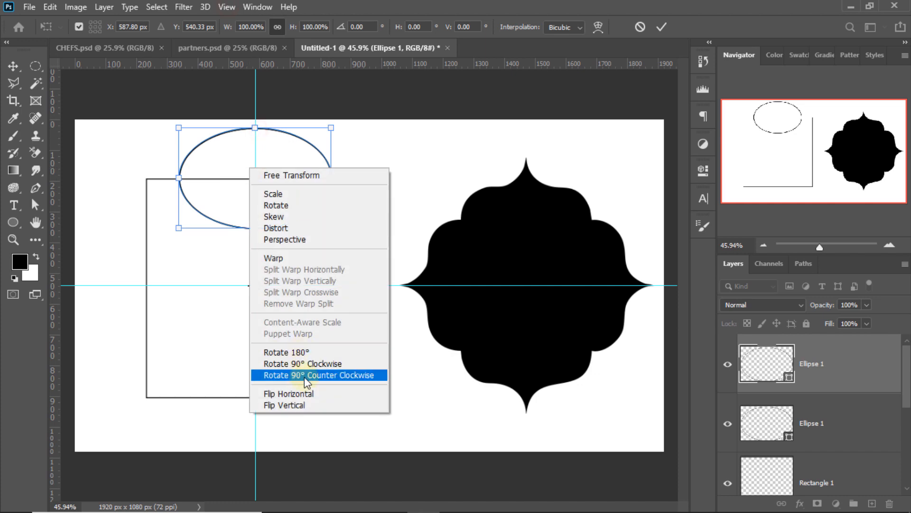
left_click(309, 363)
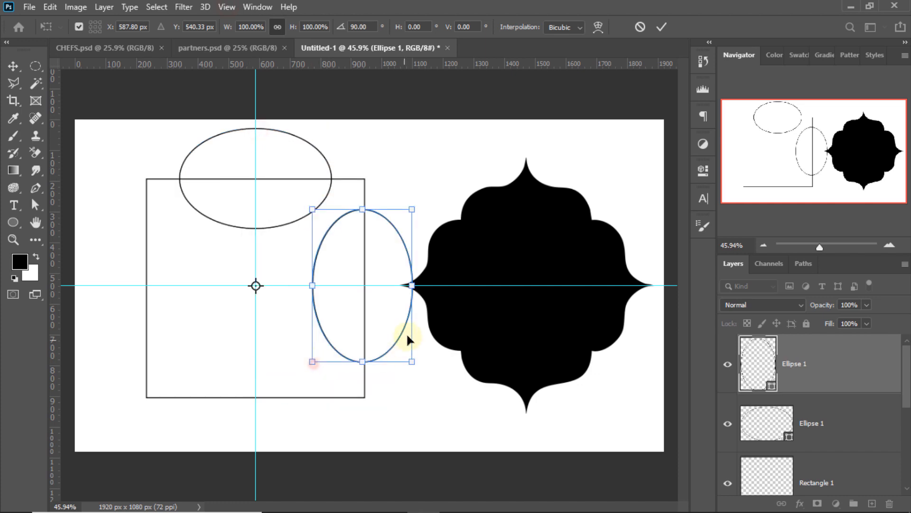
Apply the ellipse's 90° rotation and repeat it as duplicates twice so an ellipse sits on every side of the square
left_click(662, 26)
key("ctrl+alt+shift+t")
key("ctrl+alt+shift+t")
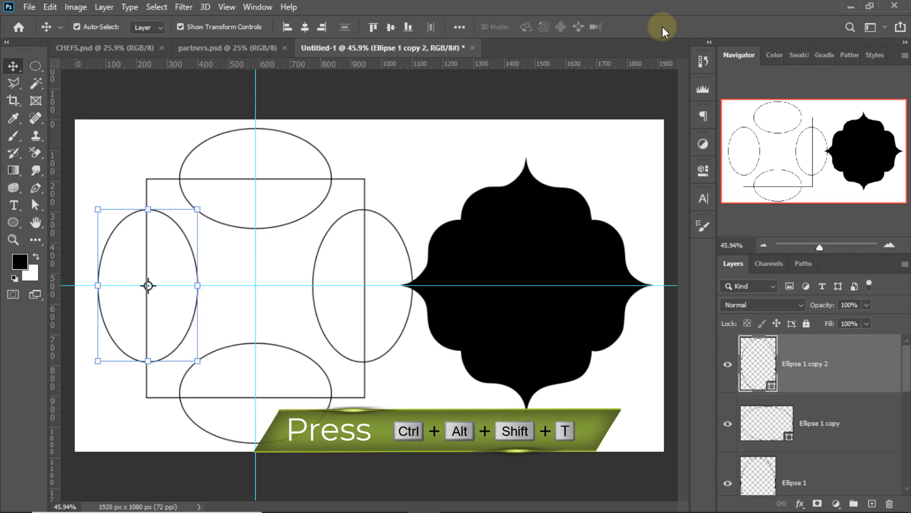
Merge the four ellipse layers and the Rectangle 1 layer into one frame shape layer
scroll(843, 379, "down", 3)
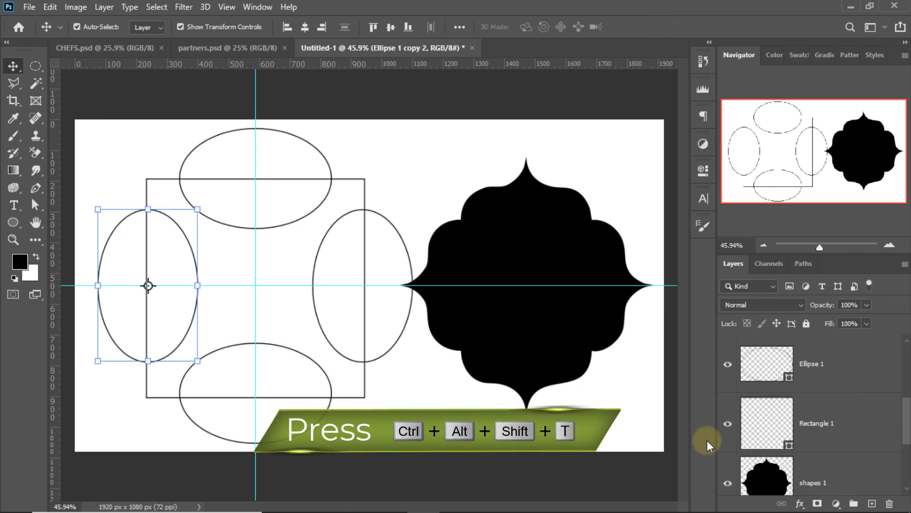
left_click(814, 421, "shift")
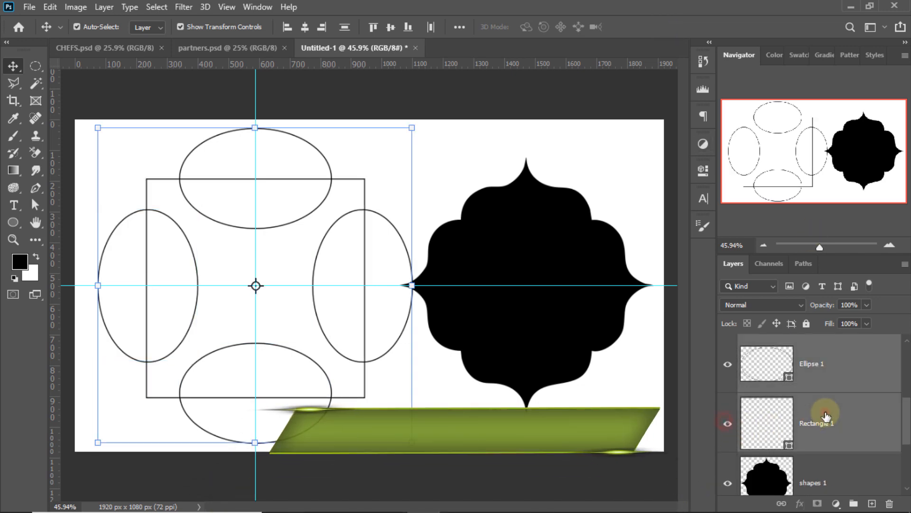
key("ctrl+e")
scroll(827, 417, "up", 3)
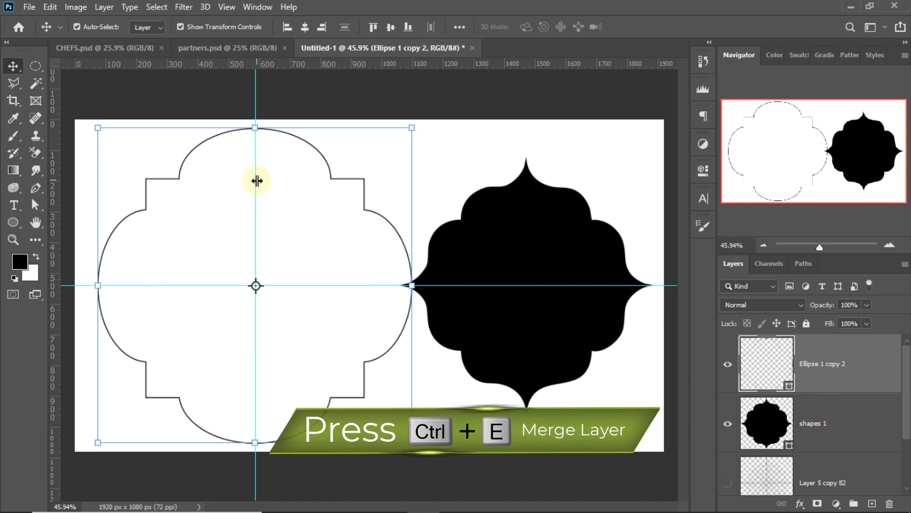
Scale the merged frame outline down proportionally to about 810 px wide and high
key("ctrl+t")
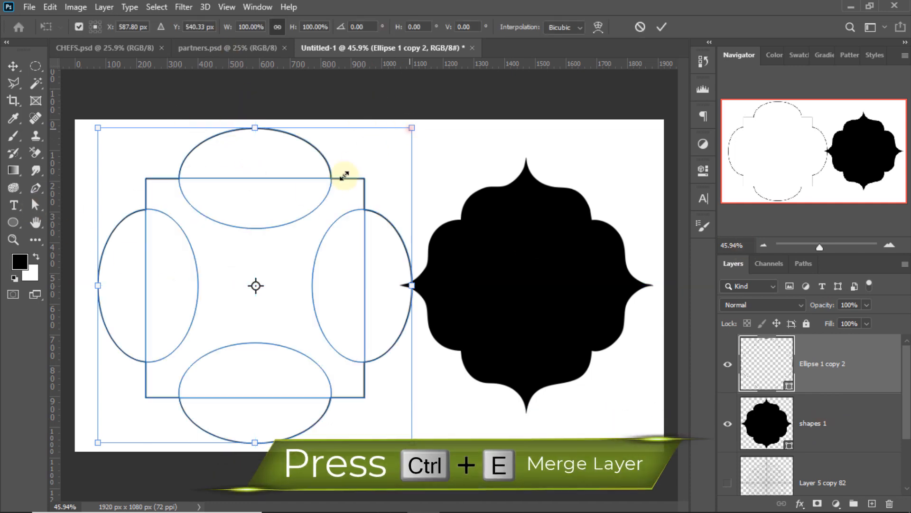
left_click(659, 27)
left_click(508, 76)
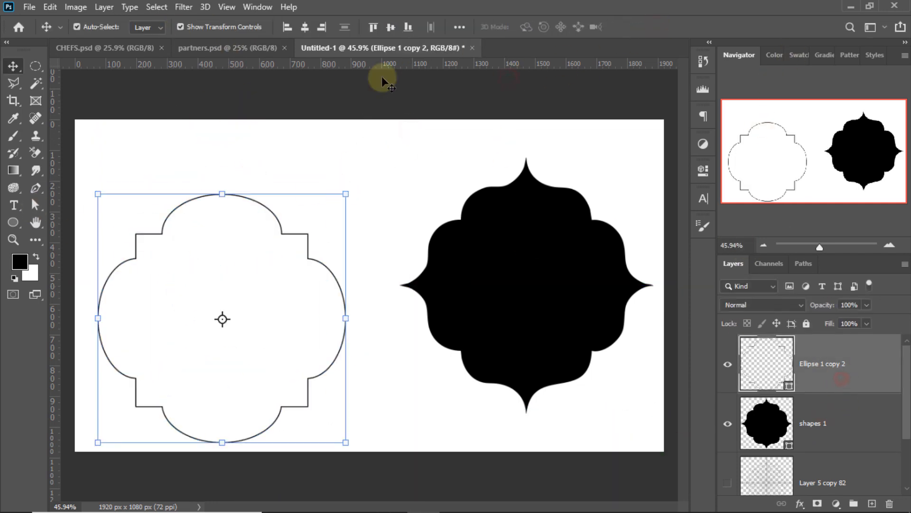
Give the merged frame a black fill with no stroke and move it up level with the other black shape
left_click(800, 55)
left_click(703, 169)
left_click(514, 273)
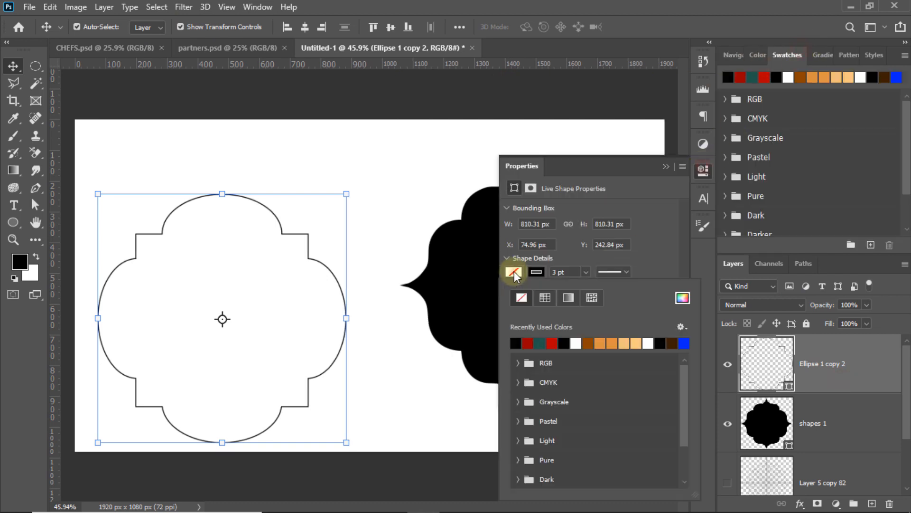
left_click(516, 343)
left_click(537, 271)
left_click(521, 298)
left_click(703, 169)
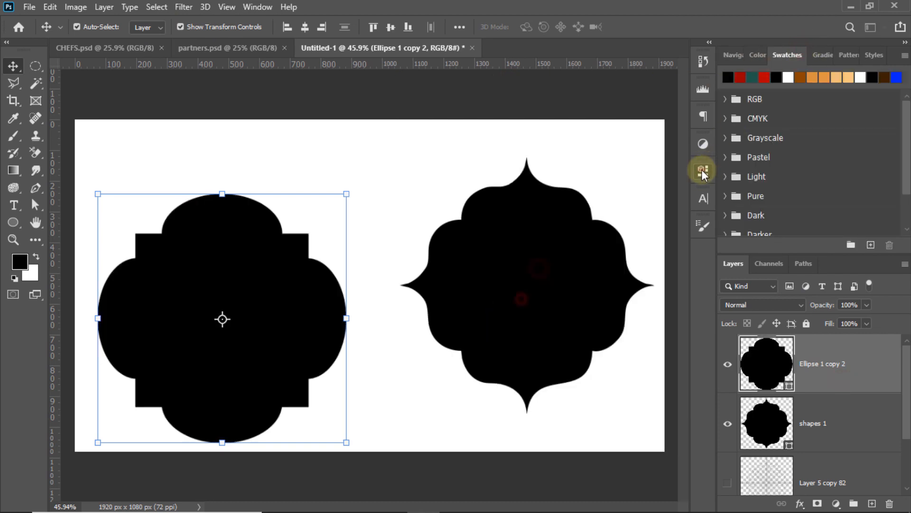
left_click_drag(250, 322, 250, 289)
Place the image pexels-skg-photography-6685153 as an embedded layer over the new frame
left_click(21, 7)
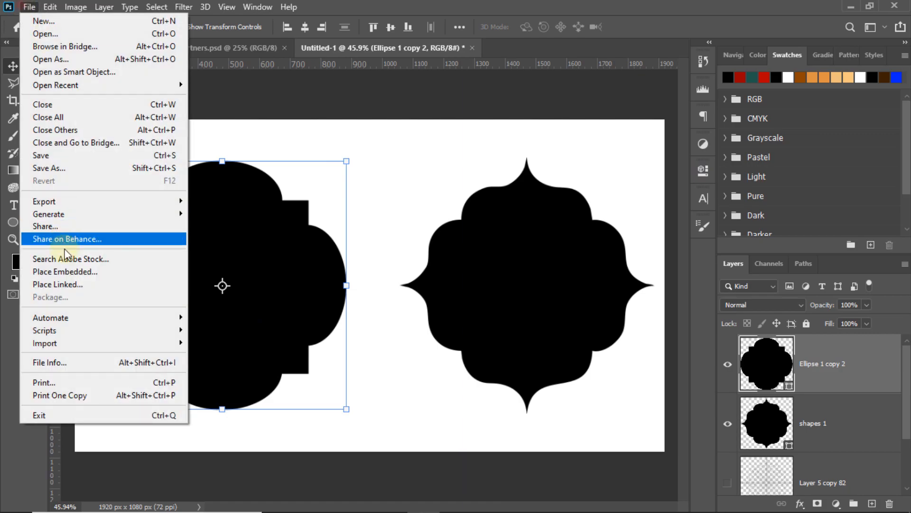
left_click(43, 255)
left_click(852, 122)
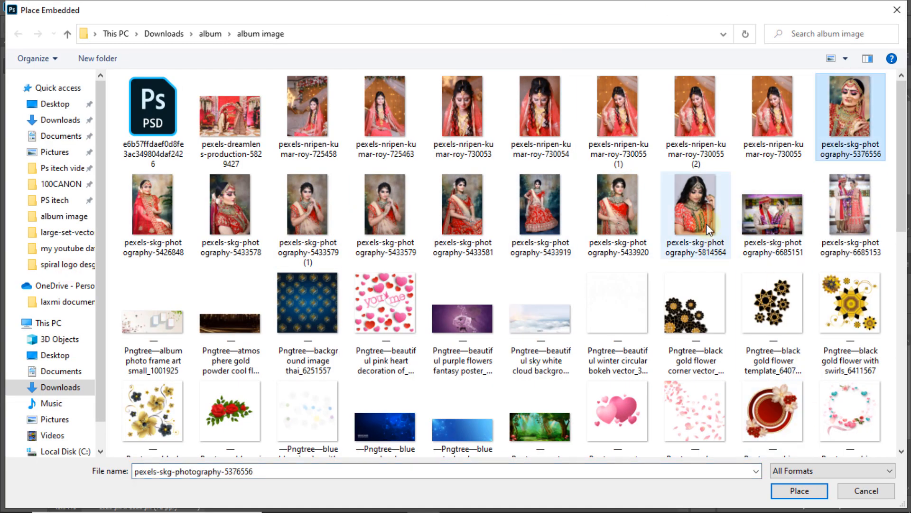
left_click(860, 219)
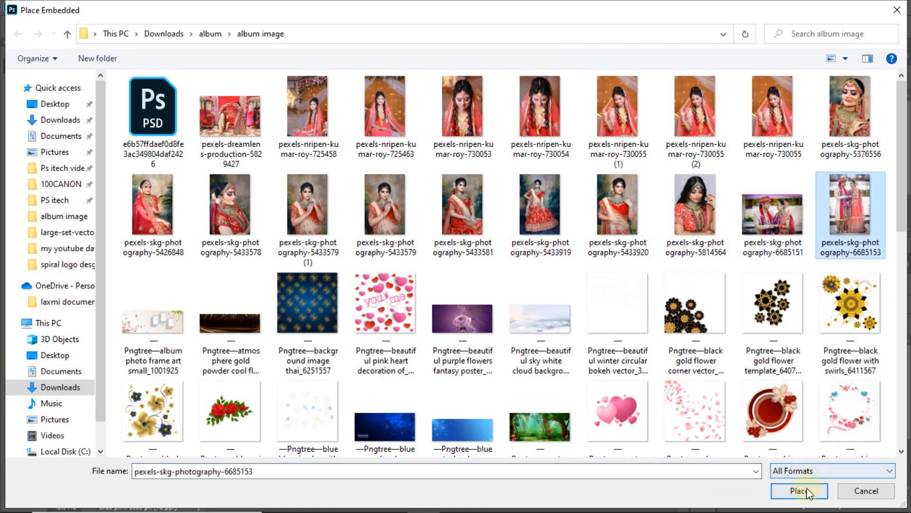
left_click(801, 489)
left_click_drag(230, 286, 216, 314)
left_click(639, 26)
Clip the couple photo to the frame shape and enlarge it to about 23.3% so the couple fills the frame
right_click(848, 350)
left_click(765, 309)
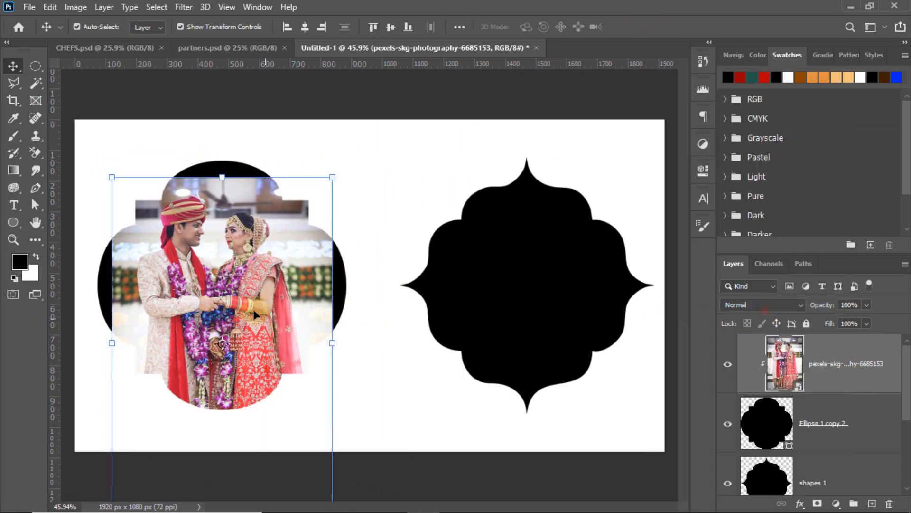
left_click_drag(223, 153, 222, 97)
left_click_drag(234, 227, 233, 311)
left_click_drag(223, 180, 223, 157)
mouse_move(231, 203)
left_mouse_down()
mouse_move(253, 203)
mouse_move(245, 201)
left_mouse_up()
left_click_drag(382, 152, 387, 149)
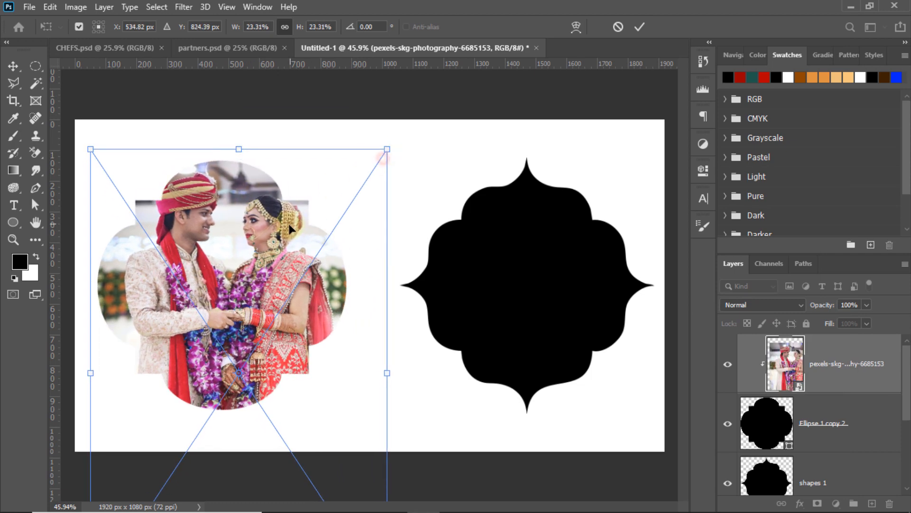
left_click(639, 27)
Add an Outer Glow to the Ellipse 1 copy 2 layer and reduce the glow's size
left_click(769, 422)
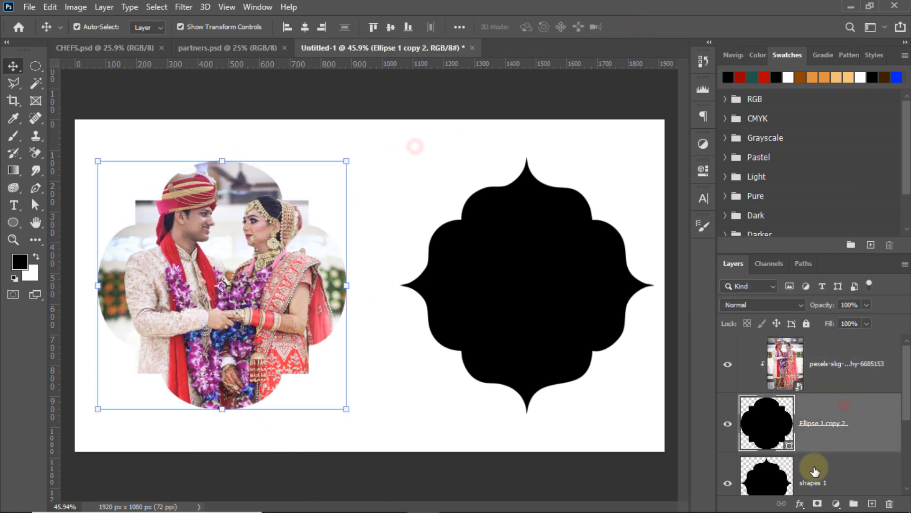
left_click(799, 503)
left_click(829, 485)
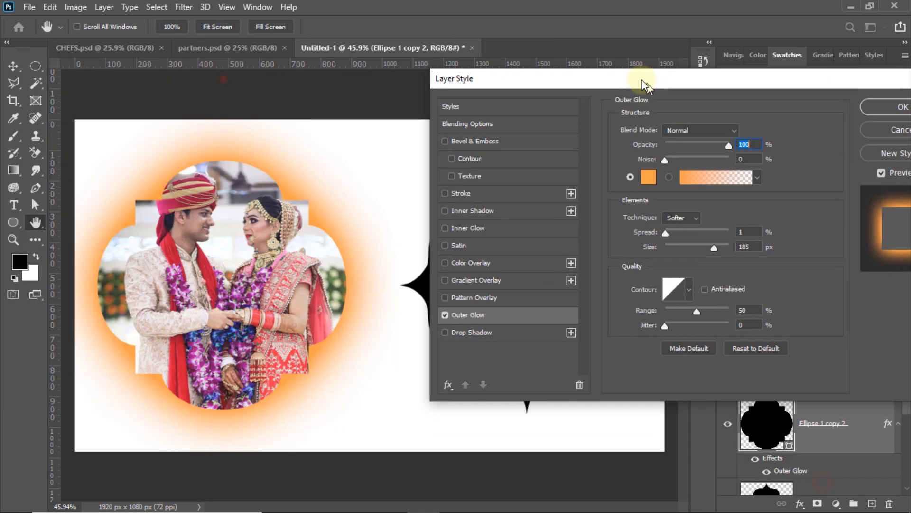
left_click_drag(643, 81, 622, 73)
left_click_drag(672, 237, 655, 235)
Set the outer glow colour to dark blue 2c1f76, sampled from the flower garland in the photo
left_click(628, 166)
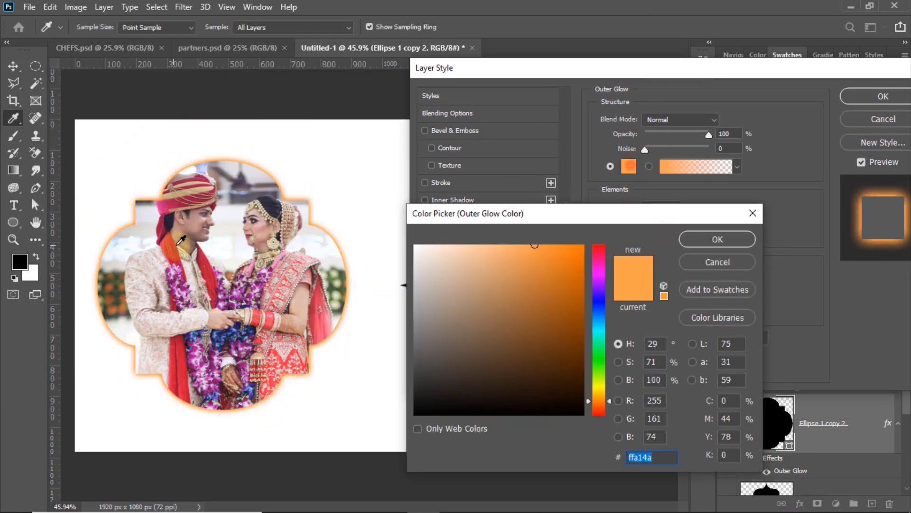
left_click(256, 256)
left_click(238, 330)
left_click(319, 316)
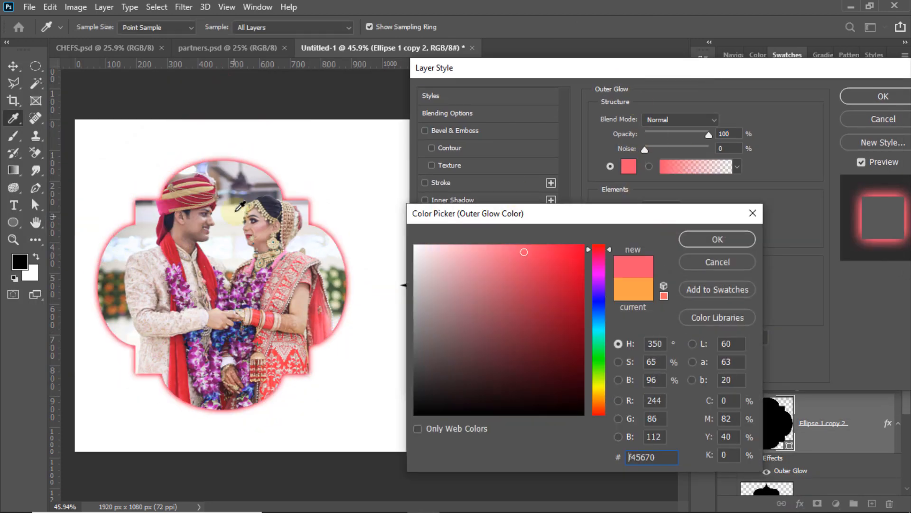
left_click(214, 343)
left_click(218, 344)
left_click(224, 334)
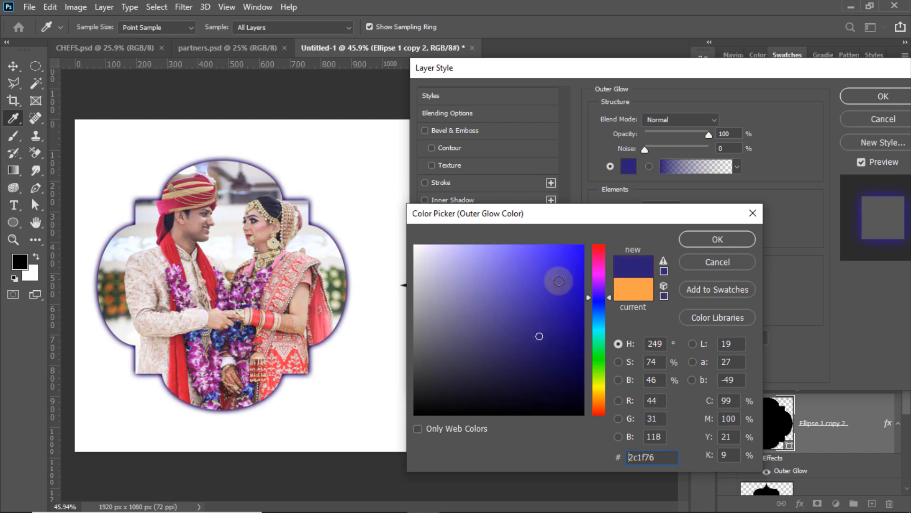
left_click(688, 239)
Set the outer glow's opacity to 72% and its size to 15 px
mouse_move(657, 224)
left_mouse_down()
mouse_move(607, 230)
mouse_move(653, 236)
left_mouse_up()
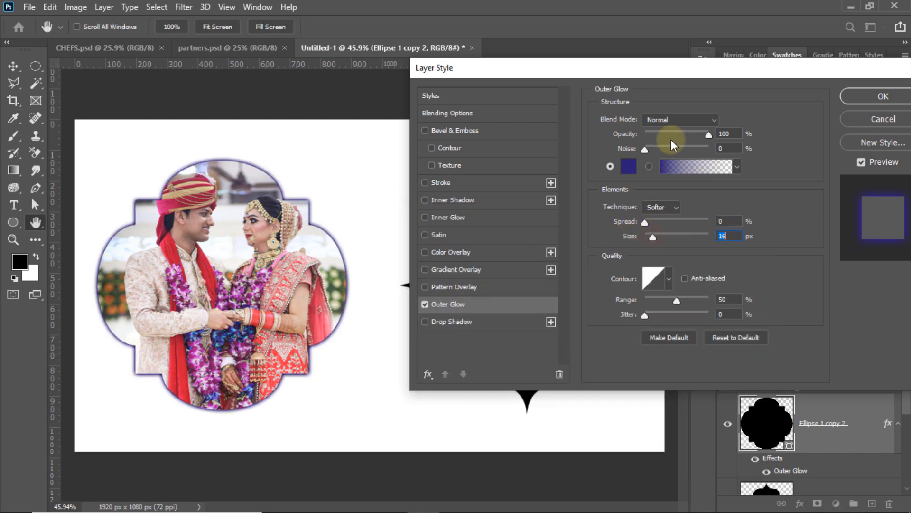
mouse_move(671, 140)
left_mouse_down()
mouse_move(702, 135)
mouse_move(653, 149)
mouse_move(685, 148)
left_mouse_up()
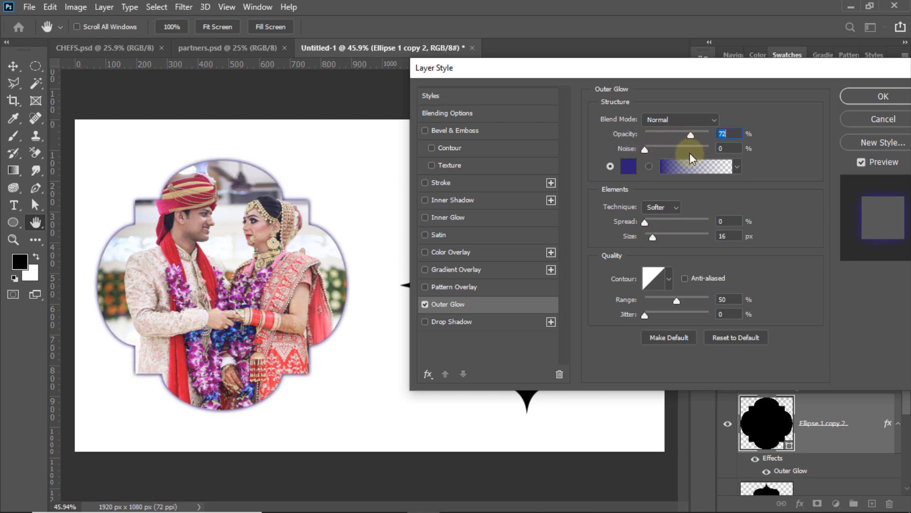
left_click_drag(654, 237, 652, 235)
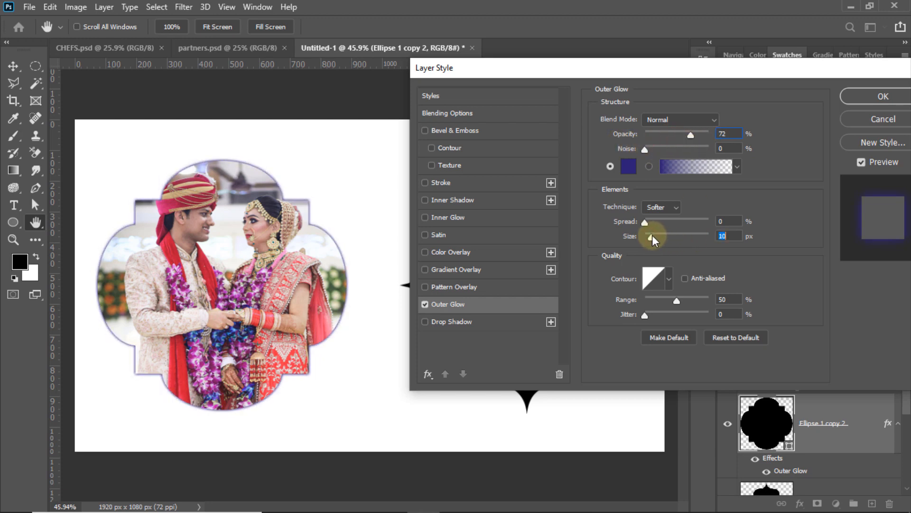
scroll(732, 233, "up", 5)
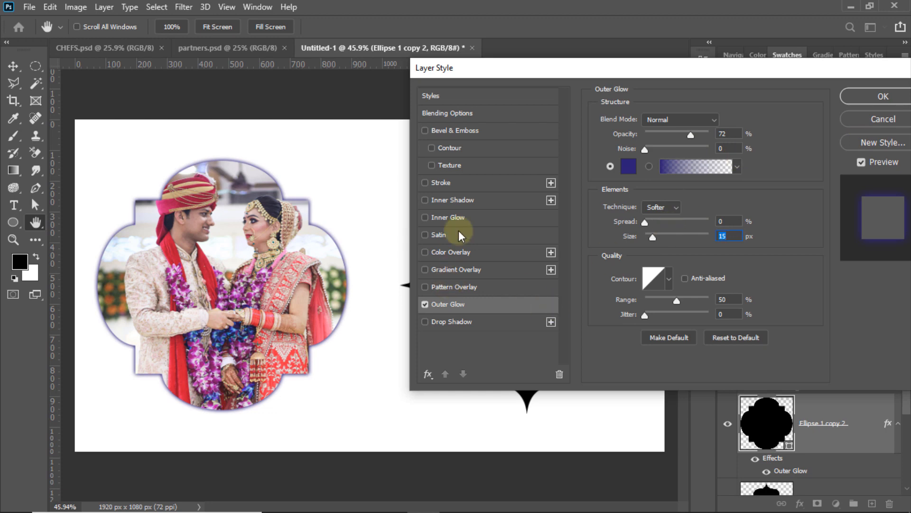
Add an Inner Glow to the frame and set its colour to a red sampled from the photo
left_click(425, 217)
left_click(630, 167)
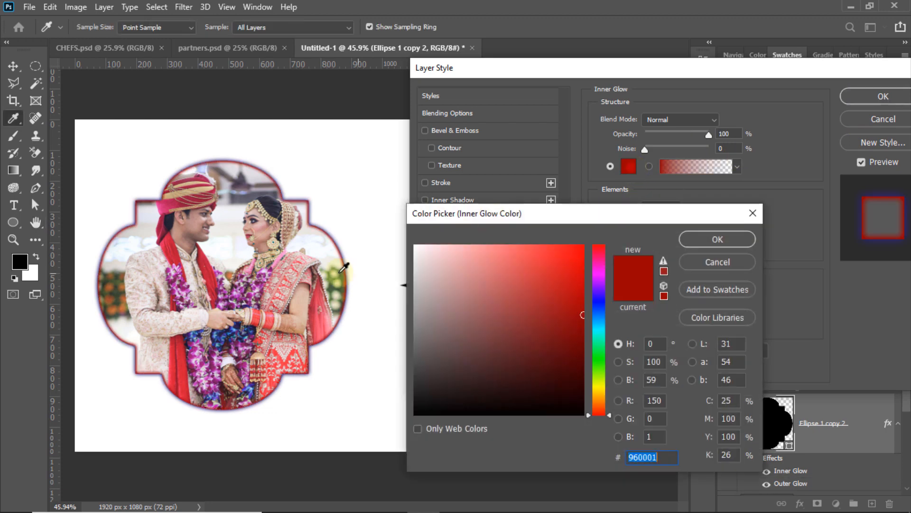
left_click_drag(560, 266, 600, 236)
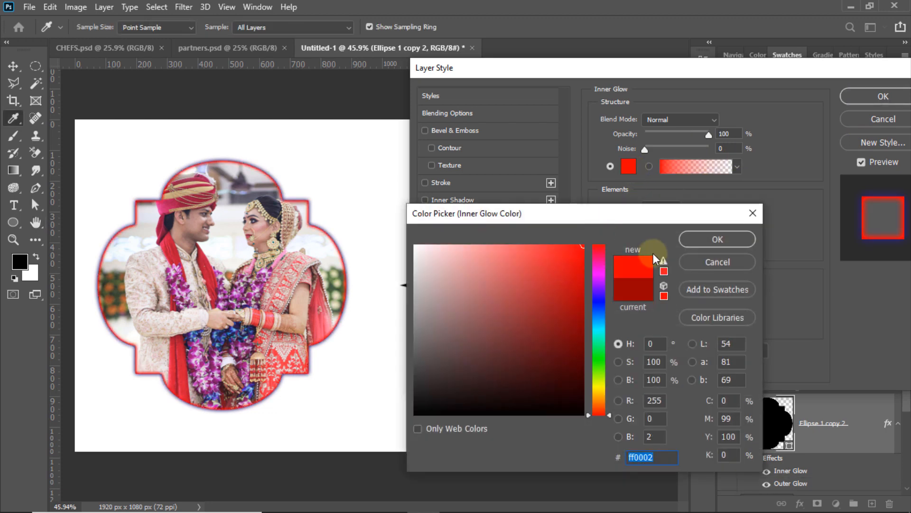
left_click(445, 256)
left_click(206, 222)
left_click(169, 206)
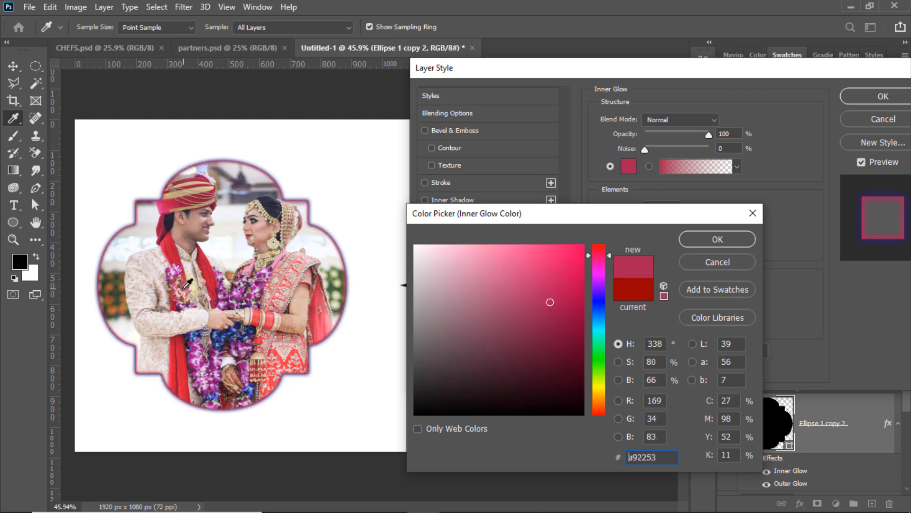
left_click(172, 256)
key("Return")
Set the inner glow's size to 40 px and its opacity to 51%
mouse_move(654, 253)
left_mouse_down()
mouse_move(684, 259)
mouse_move(671, 257)
left_mouse_up()
left_click_drag(708, 134, 666, 134)
left_click(679, 254)
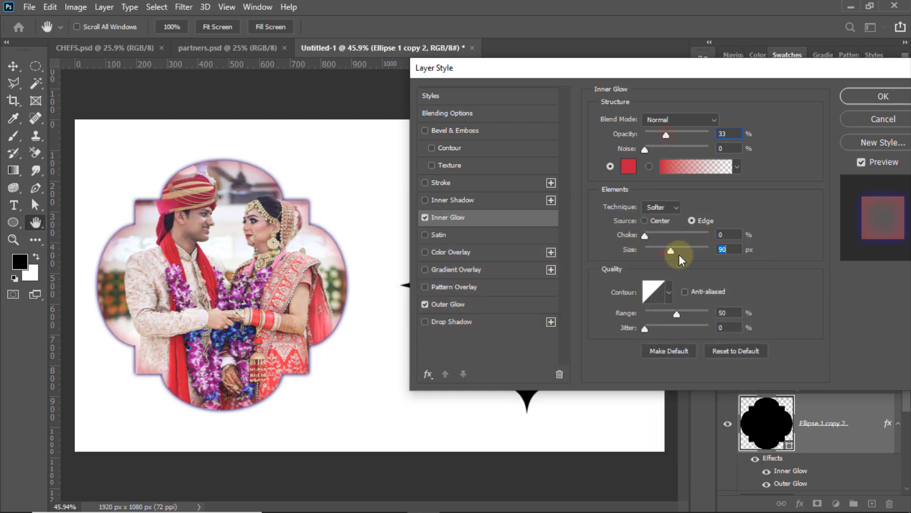
left_click_drag(680, 255, 658, 264)
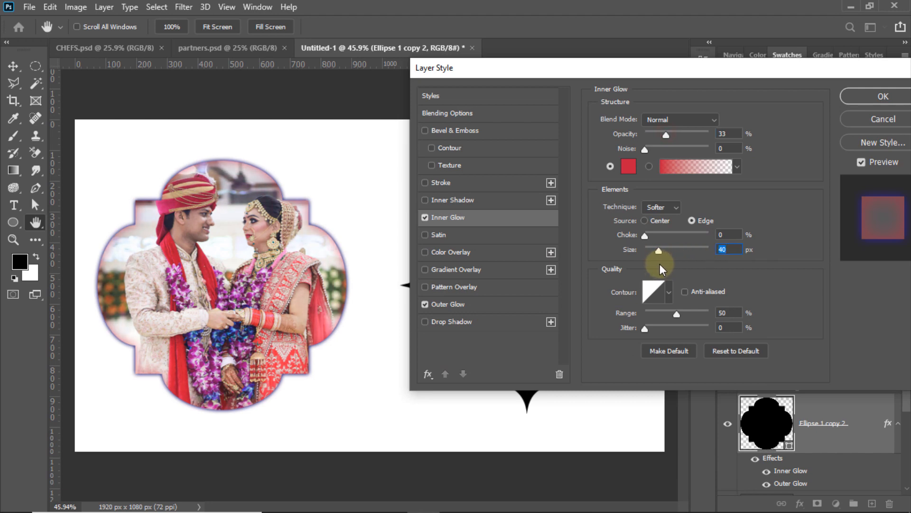
left_click_drag(666, 134, 679, 134)
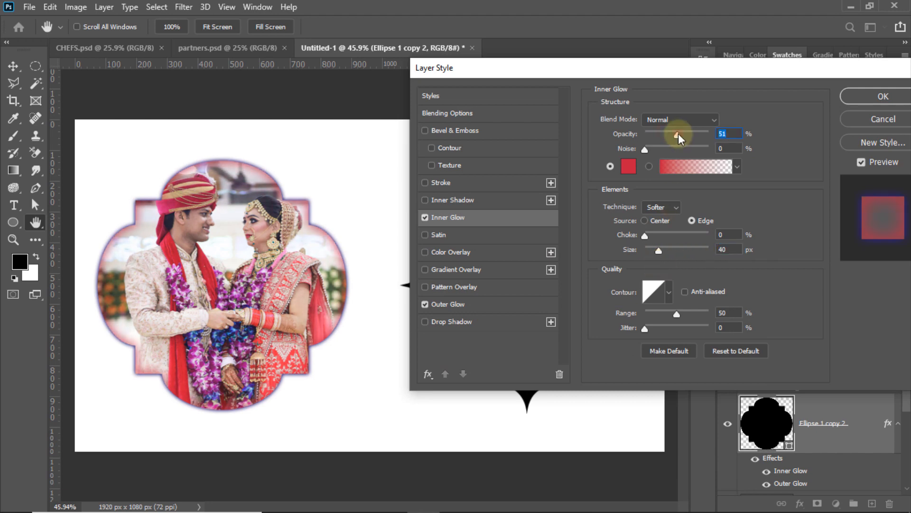
Set the outer glow's opacity to 100% and its colour to bright blue 2600ff, and apply the layer style
left_click(450, 302)
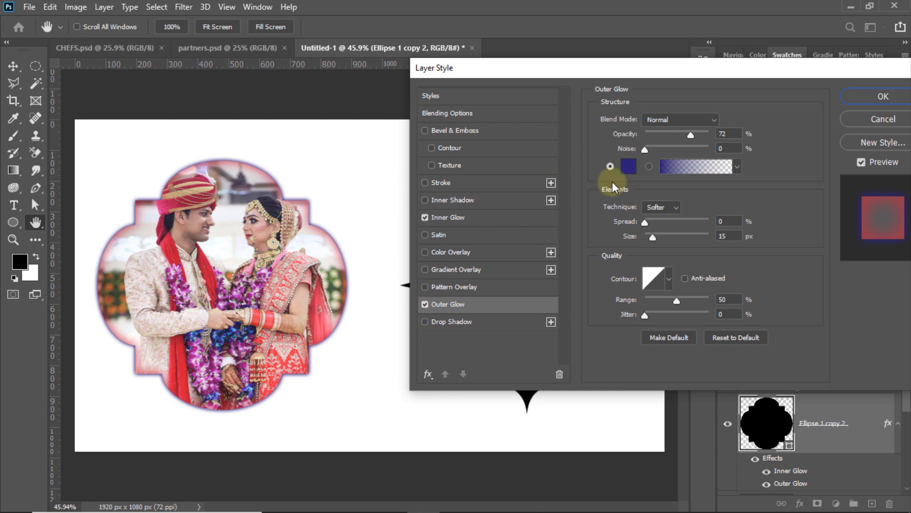
left_click_drag(707, 132, 712, 134)
left_click(627, 166)
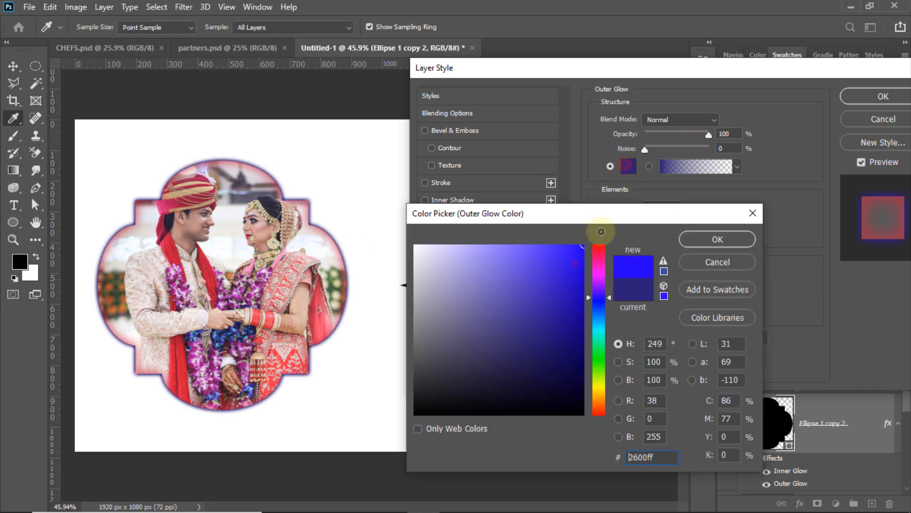
left_click(700, 248)
left_click(883, 96)
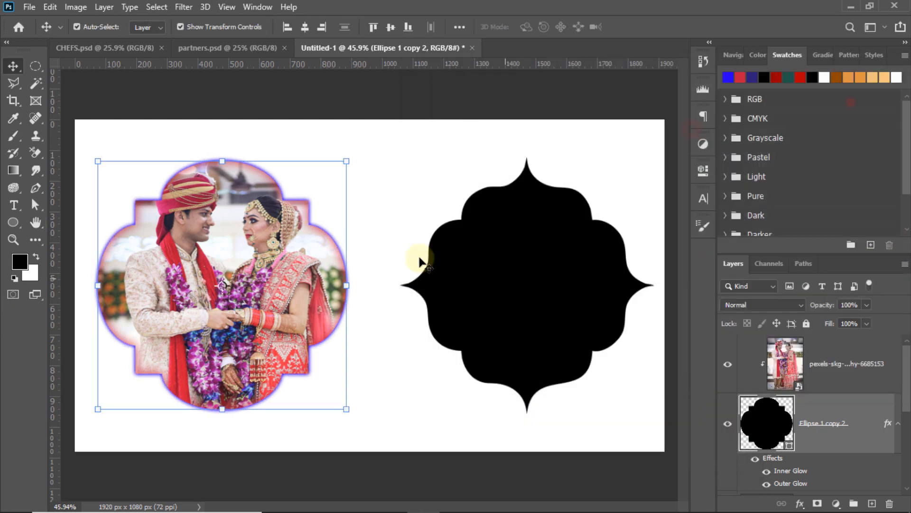
Place the image pexels-skg-photography-5376556 embedded above the couple photo, scaled to about 20.7% over the frame
left_click(285, 289)
left_click(30, 7)
left_click(65, 213)
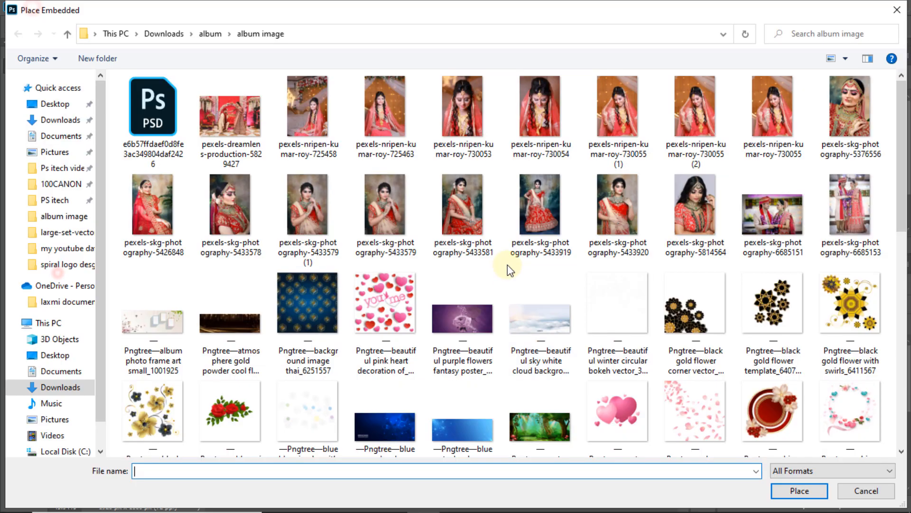
left_click(848, 114)
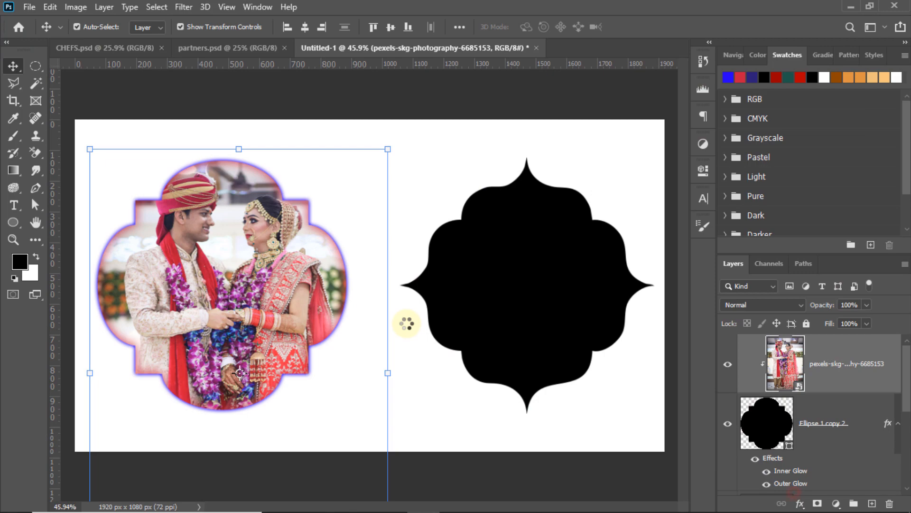
left_click_drag(407, 323, 270, 299)
left_click_drag(375, 302, 362, 293)
left_click_drag(112, 293, 95, 292)
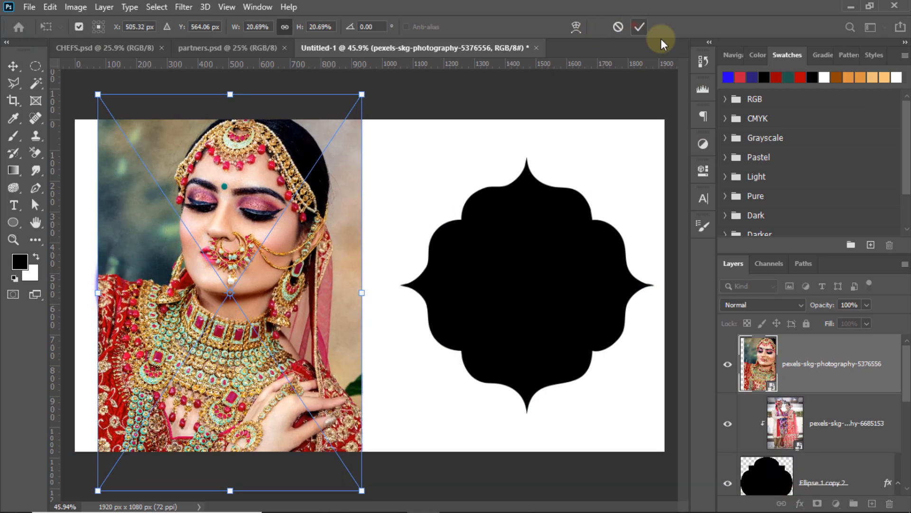
left_click(638, 26)
Clip the bride photo to the frame shape, then move and enlarge it so her face fills the frame
right_click(830, 346)
left_click(706, 309)
left_click_drag(227, 295, 212, 337)
left_click_drag(272, 329, 286, 332)
left_click_drag(85, 356, 90, 356)
left_click(639, 29)
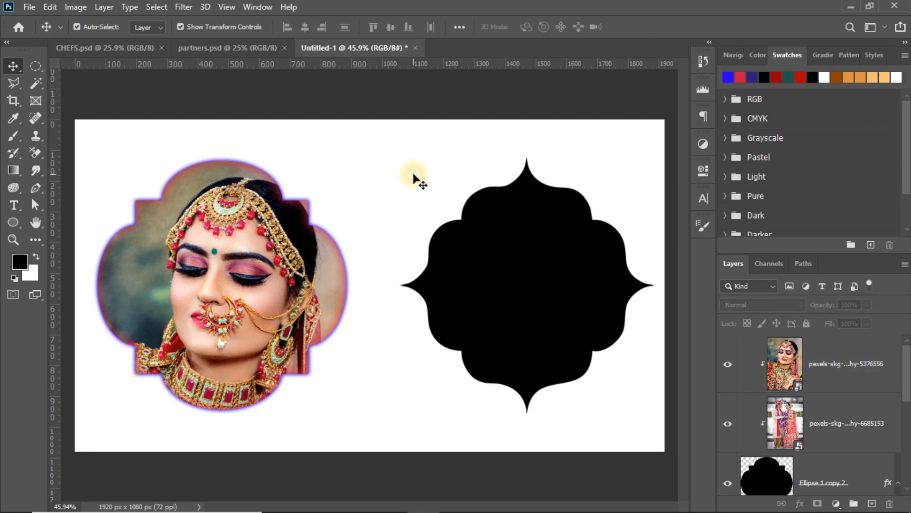
Enlarge the black pointed ornamental frame shape on the canvas's right half and apply the transform
left_click(567, 227)
left_click_drag(400, 158, 366, 137)
left_click(663, 30)
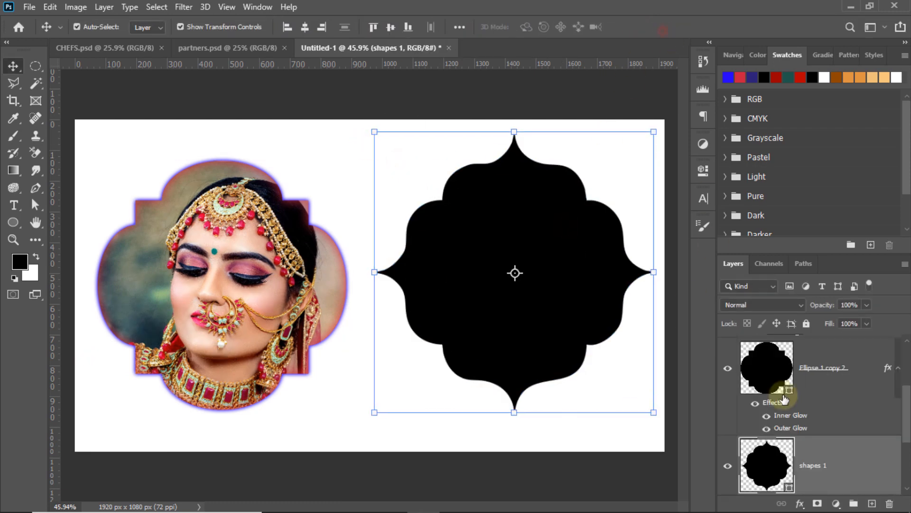
Place the image pexels-skg-photography-5433920 embedded and position it over the pointed frame shape
scroll(783, 400, "down", 2)
left_click(30, 6)
left_click(72, 285)
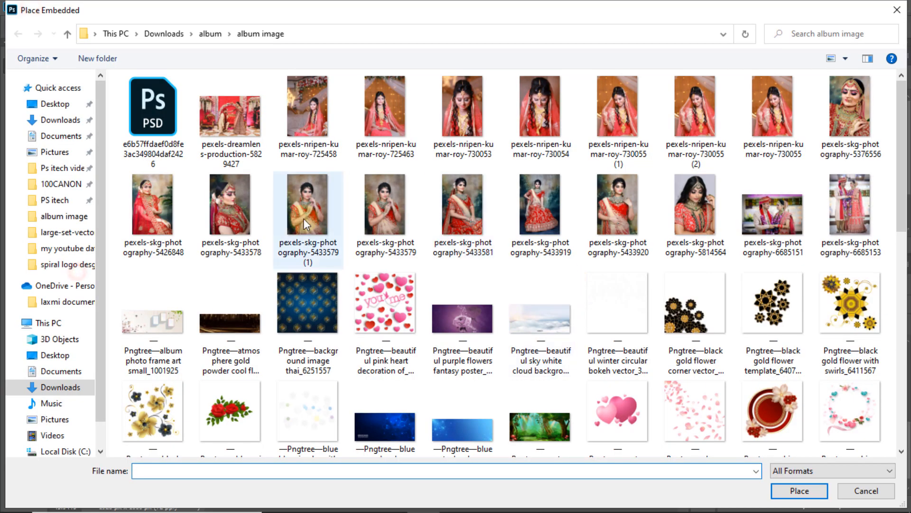
left_click(619, 233)
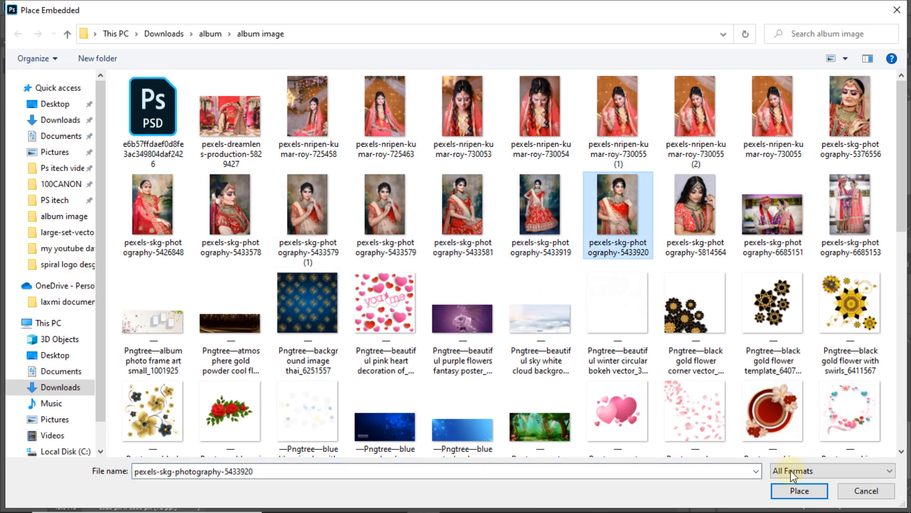
left_click(800, 490)
left_click_drag(516, 315, 658, 290)
left_click(639, 26)
Clip the placed bride photo to the pointed frame shape and move it down so her whole head fits inside
right_click(821, 373)
left_click(704, 306)
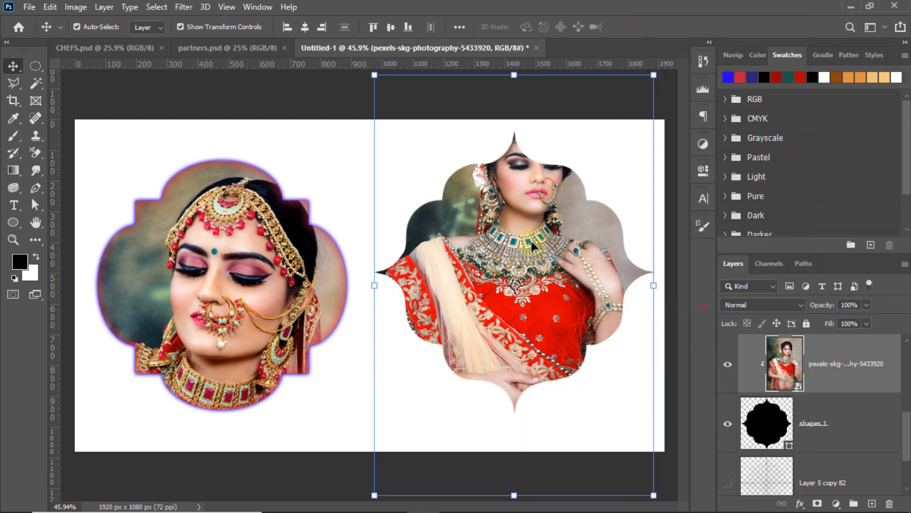
left_click_drag(530, 239, 526, 281)
left_click(582, 107)
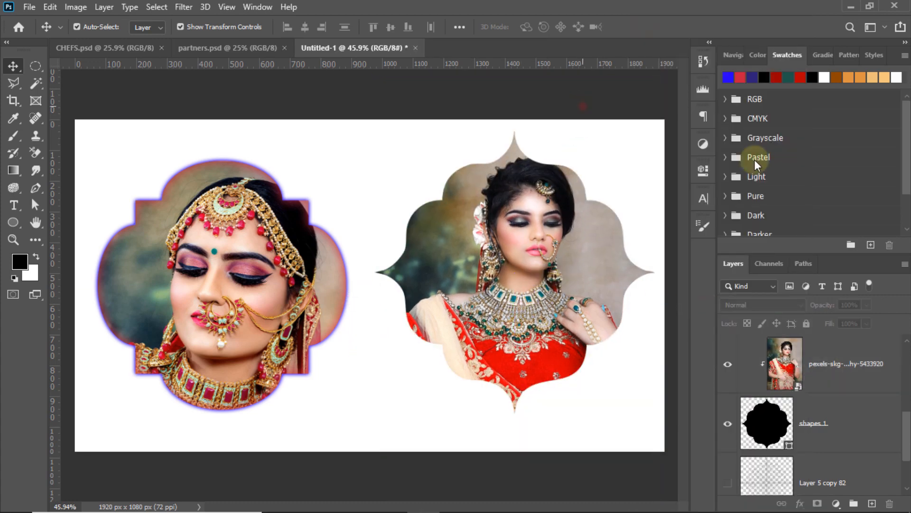
Add an outer glow to the pointed frame shape in a red sampled from the bride's dress
left_click(811, 422)
left_click(800, 503)
left_click(816, 492)
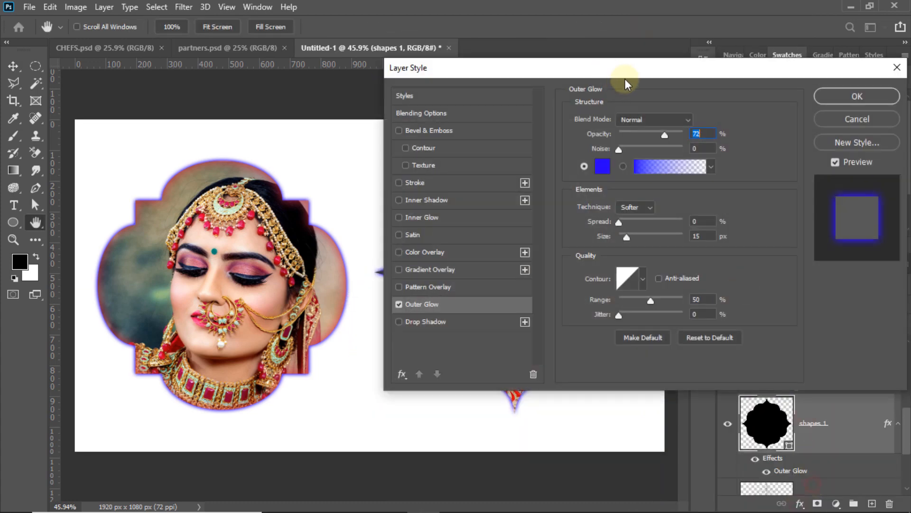
left_click_drag(625, 81, 148, 88)
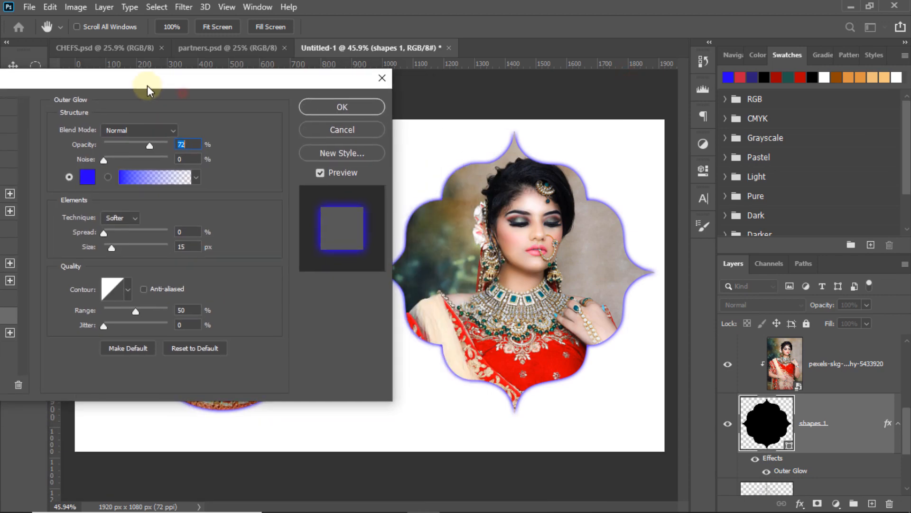
left_click(87, 177)
left_click_drag(623, 209, 810, 166)
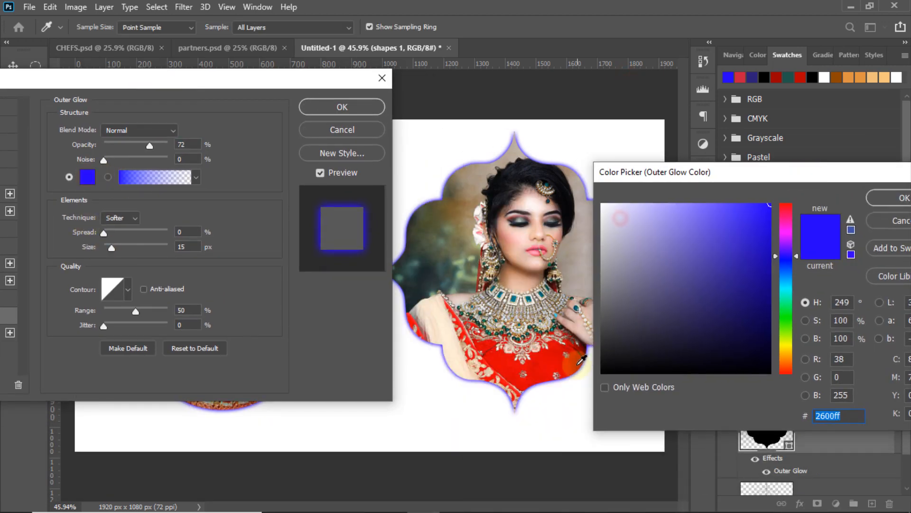
left_click(560, 367)
left_click(892, 198)
Add an inner shadow to the pointed frame with Normal blend mode, 100% opacity and a size of 139 px
left_click_drag(174, 84, 413, 90)
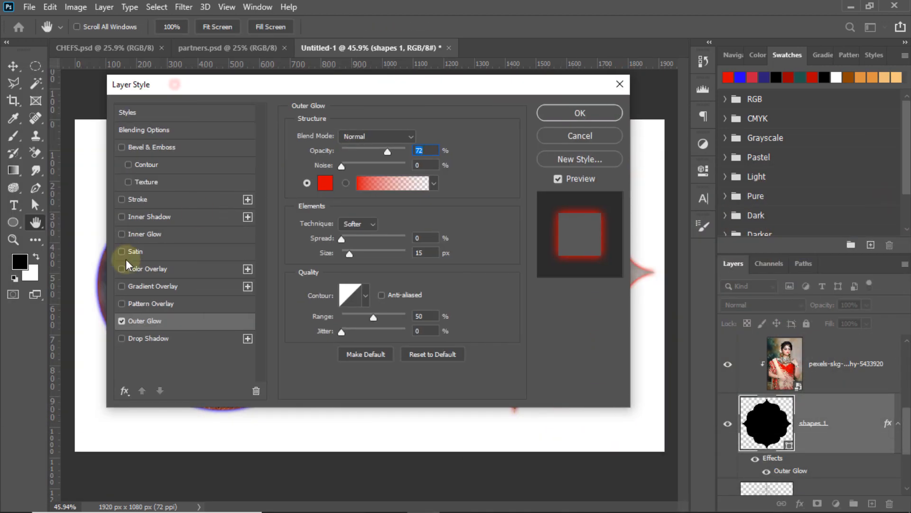
left_click(128, 217)
left_click_drag(556, 92, 307, 103)
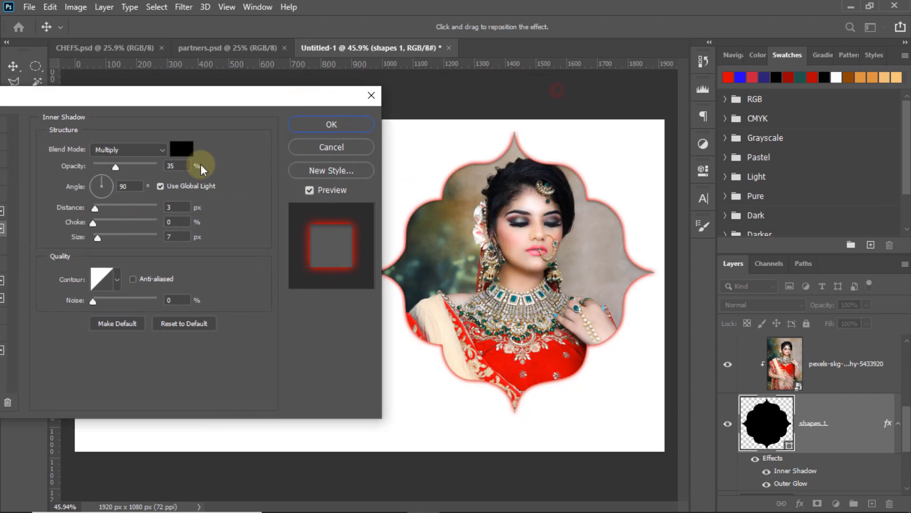
left_click(129, 150)
left_click(131, 163)
left_click_drag(99, 238, 131, 251)
left_click_drag(147, 164, 189, 174)
Set the inner shadow's colour to a teal sampled from the photo and its size to 46 px, and apply the layer style
left_click(182, 148)
left_click_drag(613, 175, 720, 162)
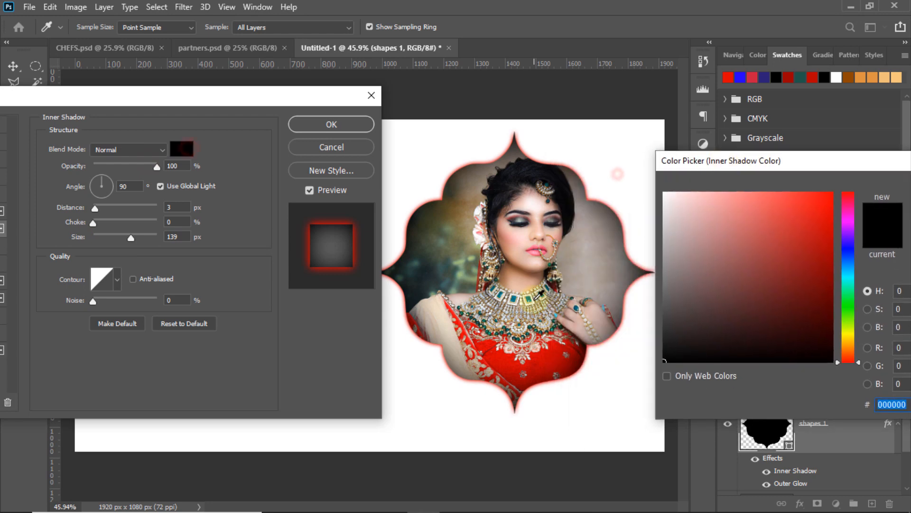
left_click(530, 295)
left_click(519, 247)
left_click(522, 295)
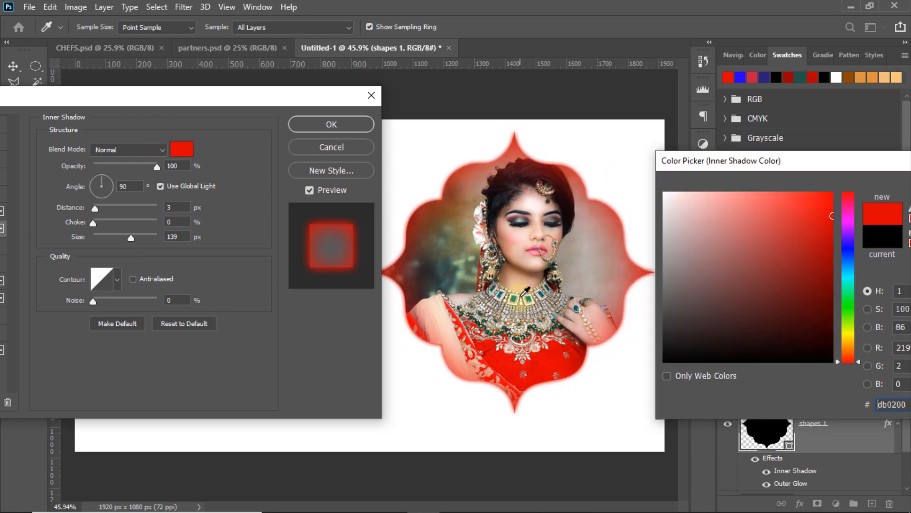
left_click_drag(788, 166, 494, 211)
left_click(639, 233)
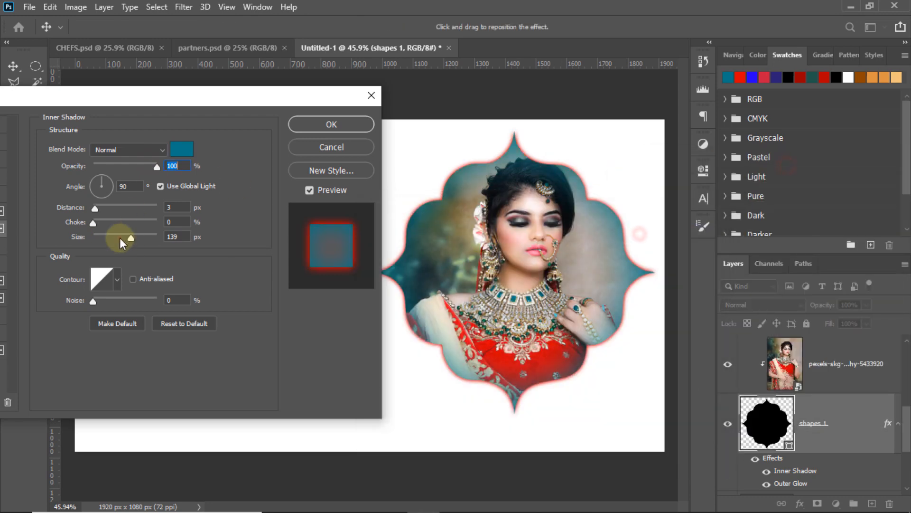
left_click_drag(120, 238, 109, 235)
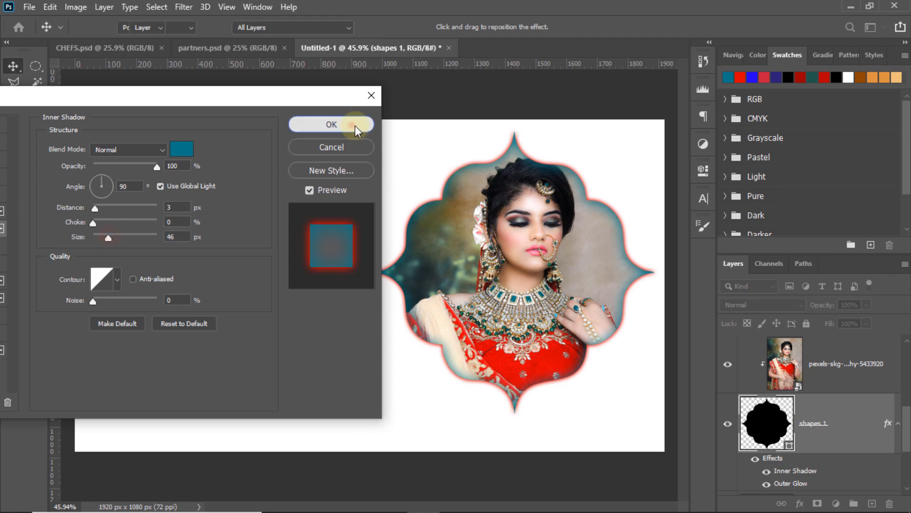
left_click(355, 124)
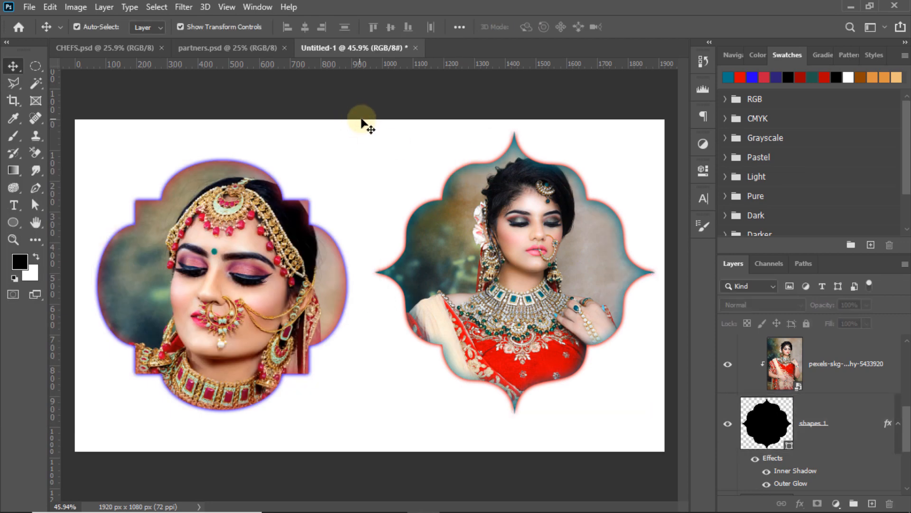
Hide the bride close-up photo and the couple photo clipped to the left frame
left_click(242, 321)
left_click(29, 7)
left_click(830, 384)
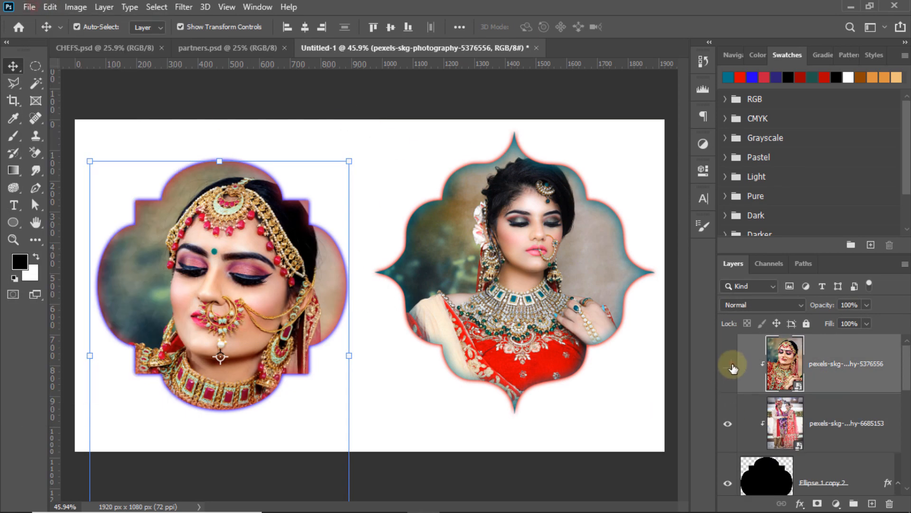
left_click(727, 364)
left_click(219, 285)
left_click(769, 470)
left_click(744, 363)
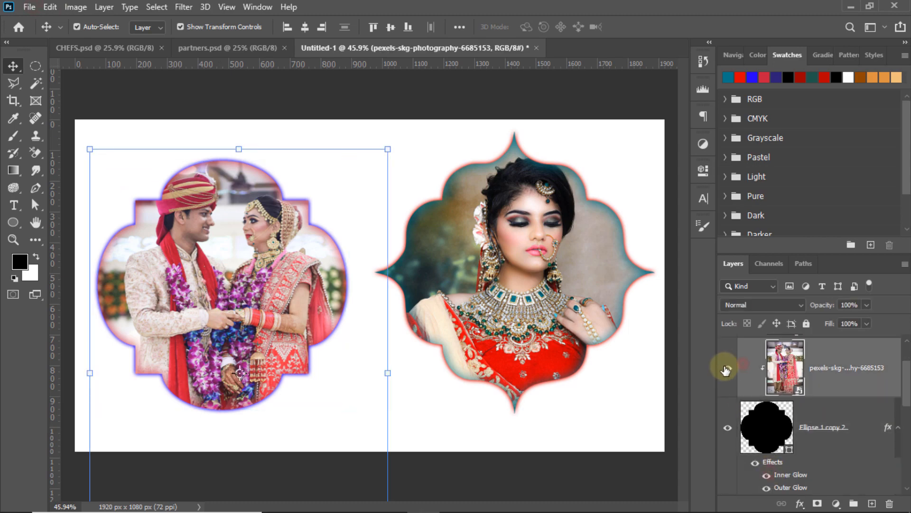
left_click(725, 367)
Place the pexels image ending in 725458 embedded directly above the left frame shape, scaled to 23.62% over the frame
left_click(797, 440)
left_click(29, 7)
left_click(57, 270)
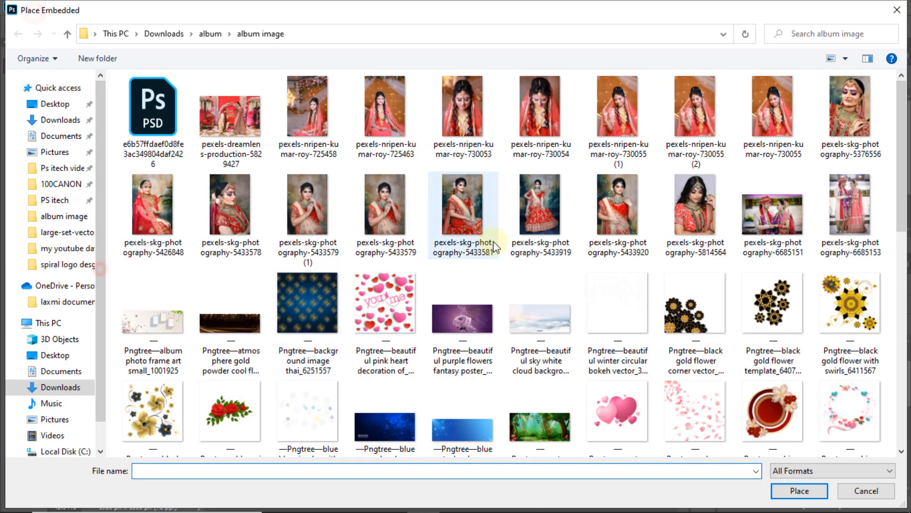
left_click(312, 232)
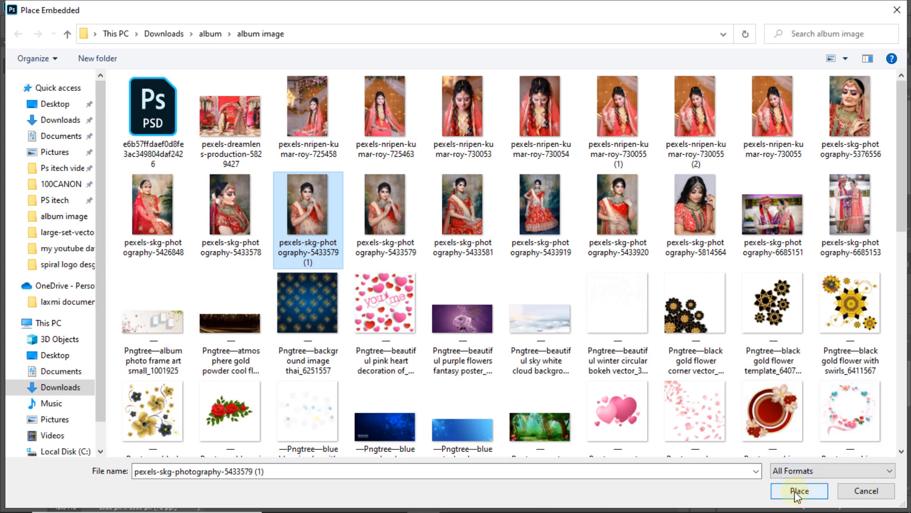
left_click(311, 118)
left_click(799, 491)
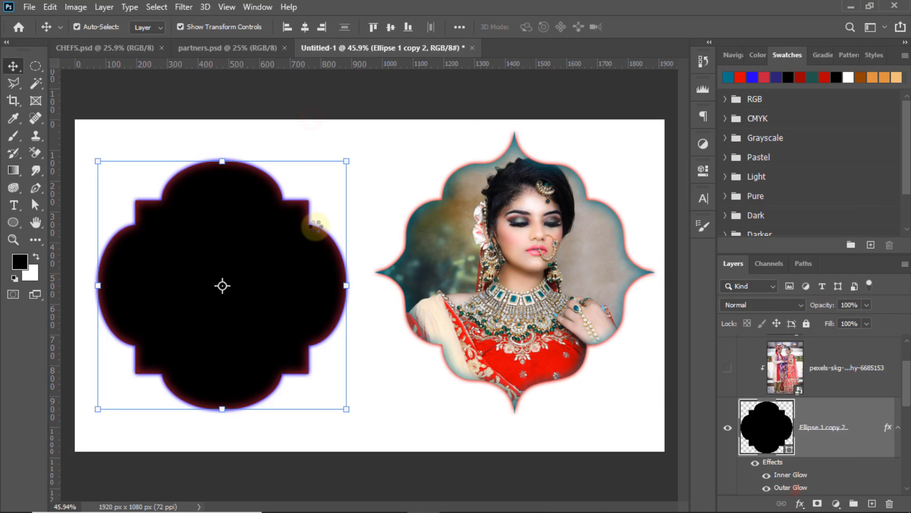
left_click_drag(305, 284, 346, 266)
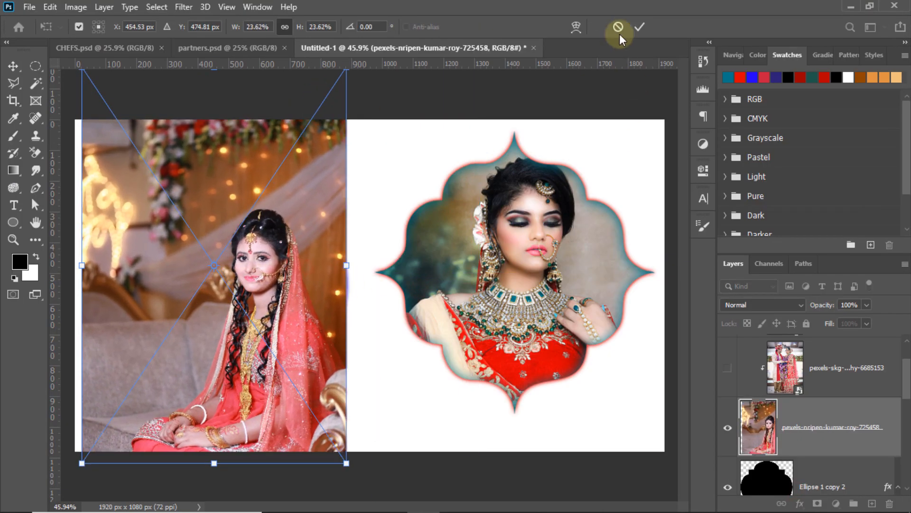
left_click(639, 27)
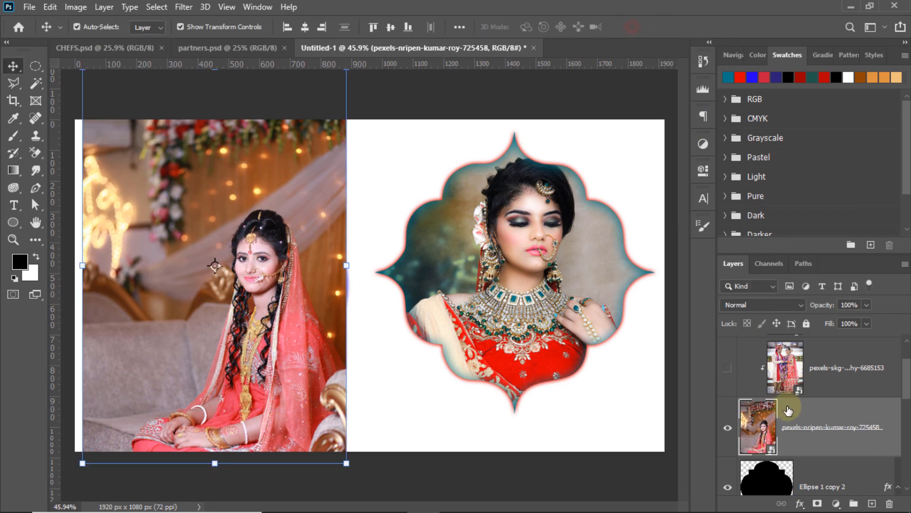
Clip the seated bride photo to the left frame shape, then enlarge it to 31.13% and centre her inside the frame
right_click(786, 415)
left_click(680, 313)
left_click_drag(84, 258, 1, 243)
mouse_move(212, 303)
left_mouse_down()
mouse_move(220, 264)
mouse_move(205, 290)
mouse_move(212, 294)
left_mouse_up()
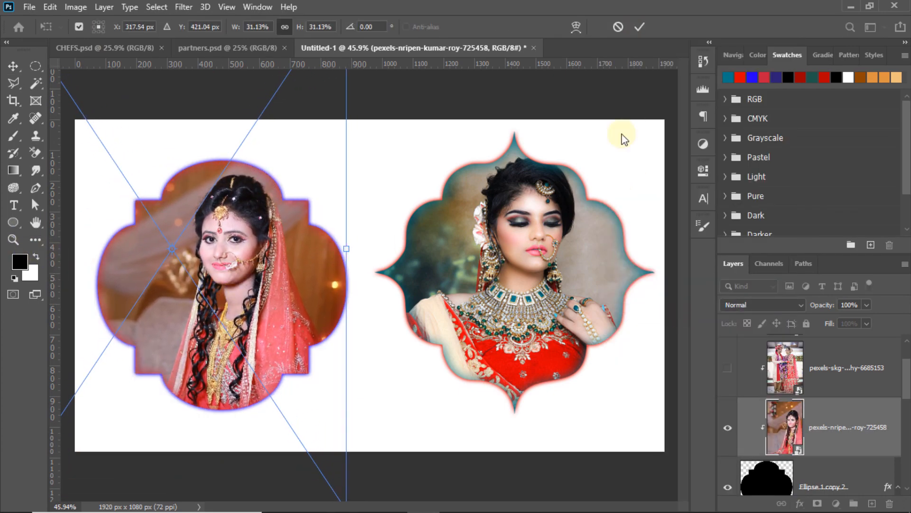
left_click(639, 27)
left_click(408, 160)
Change the left frame's outer glow colour from blue to a very dark maroon and apply the layer style
left_click(318, 309)
scroll(828, 439, "down", 2)
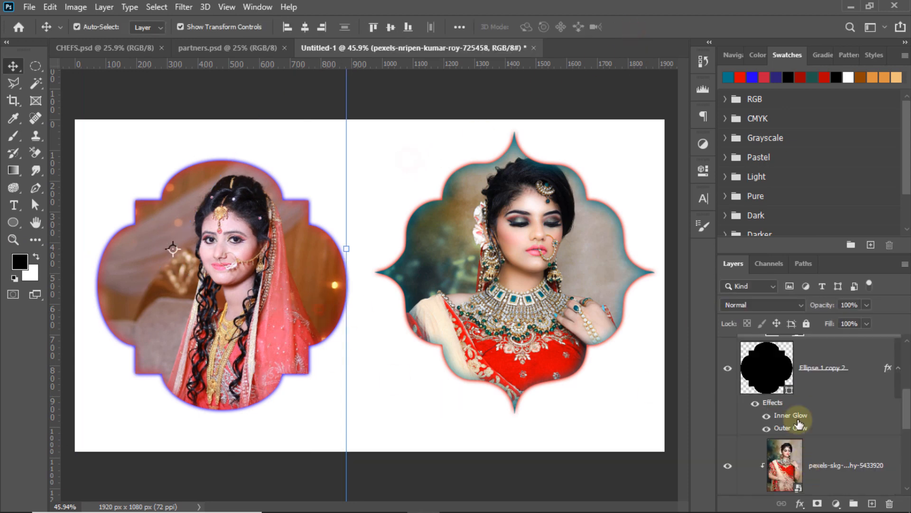
double_click(789, 430)
left_click_drag(340, 104, 809, 78)
left_click(689, 167)
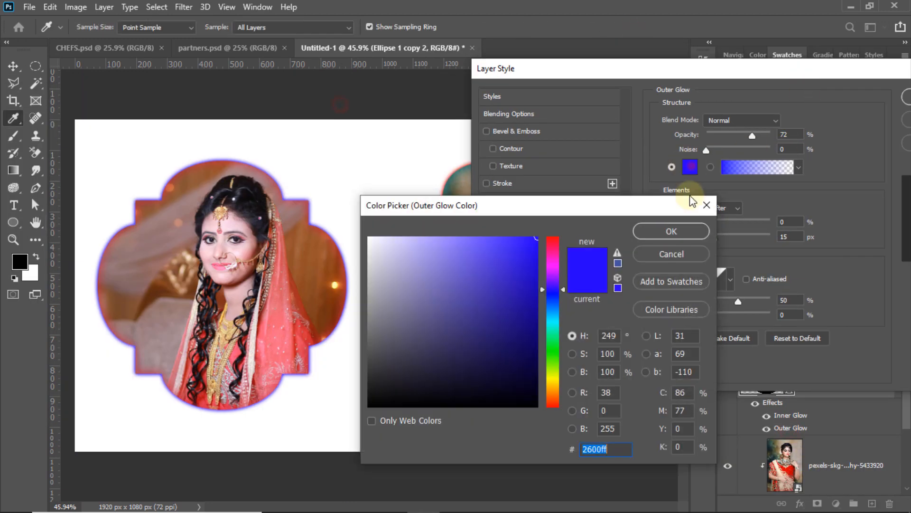
left_click_drag(521, 389, 521, 438)
left_click_drag(541, 364, 548, 234)
left_click(647, 235)
left_click(689, 166)
left_click(332, 261)
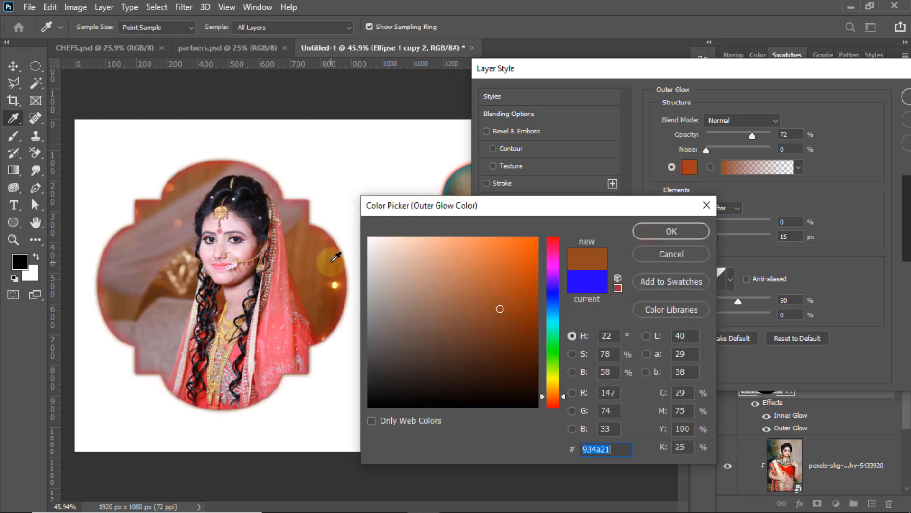
left_click(270, 333)
left_click_drag(528, 383, 563, 385)
left_click(667, 226)
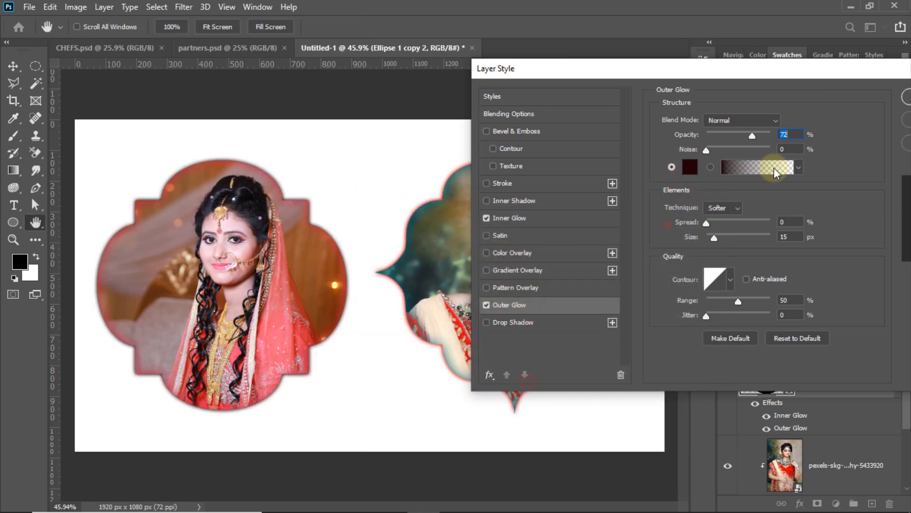
left_click_drag(899, 69, 606, 101)
left_click(658, 129)
left_click(418, 167)
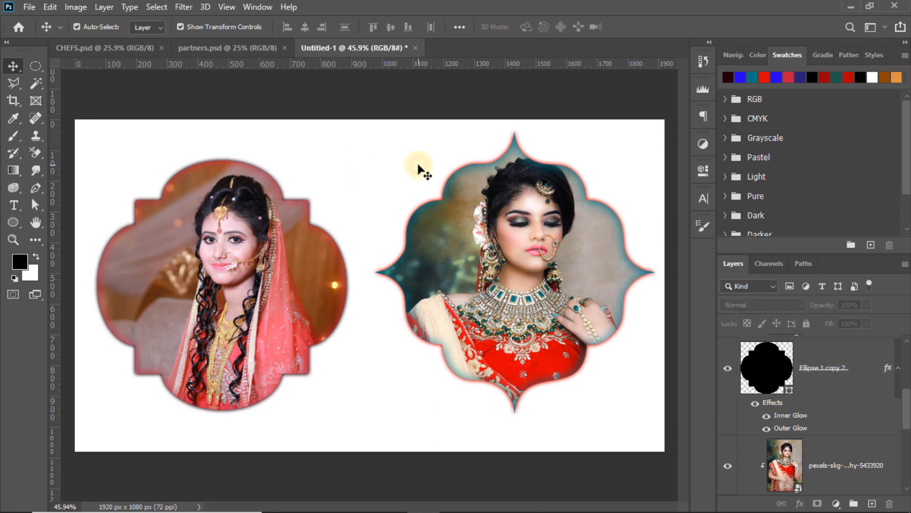
Copy the left frame shape Ellipse 1 copy 2 and paste the duplicate in place
left_click(844, 378)
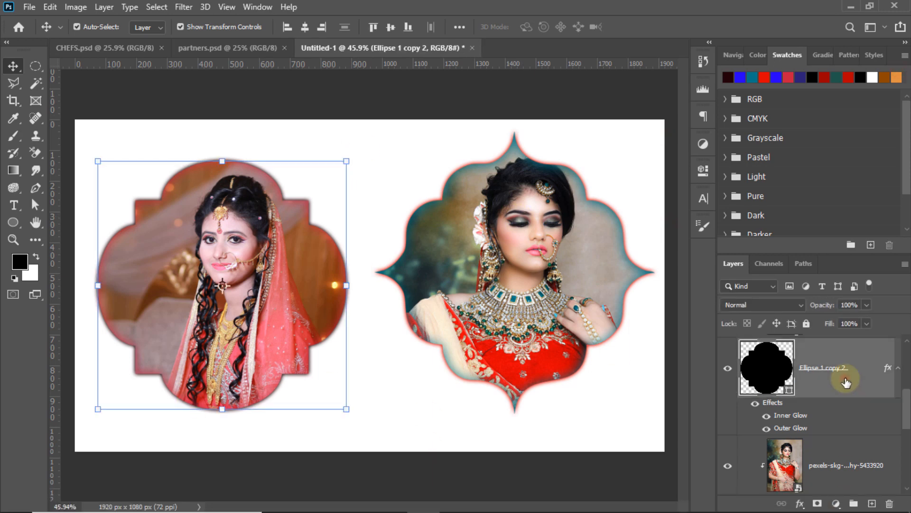
scroll(834, 412, "up", 2)
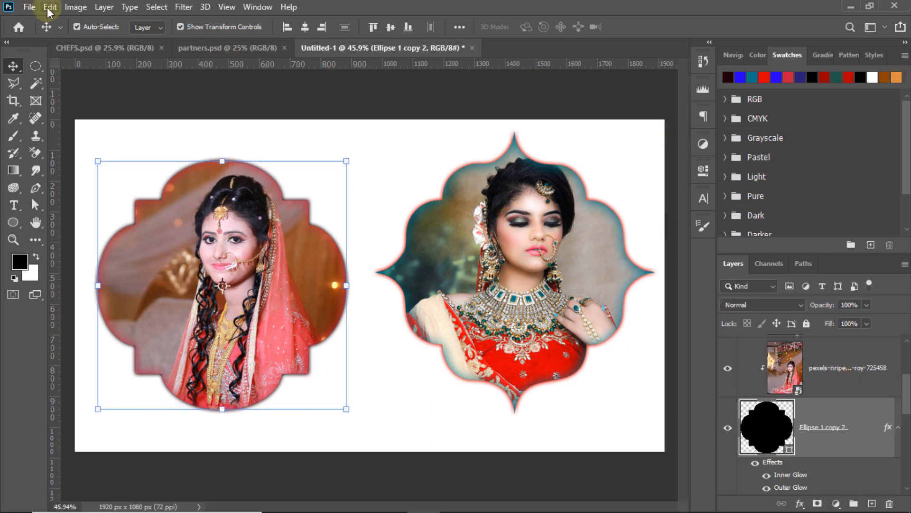
left_click(49, 10)
left_click(49, 10)
left_click(49, 10)
left_click(238, 150)
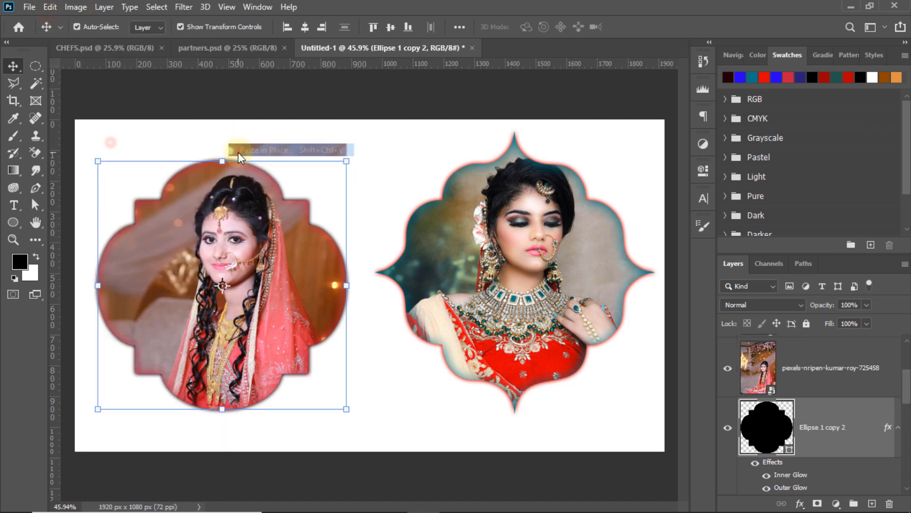
Clip the seated bride photo to the duplicate frame shape, then shrink the duplicate about its centre to about 771 px wide and high
right_click(802, 358)
left_click(700, 313)
left_click(823, 432)
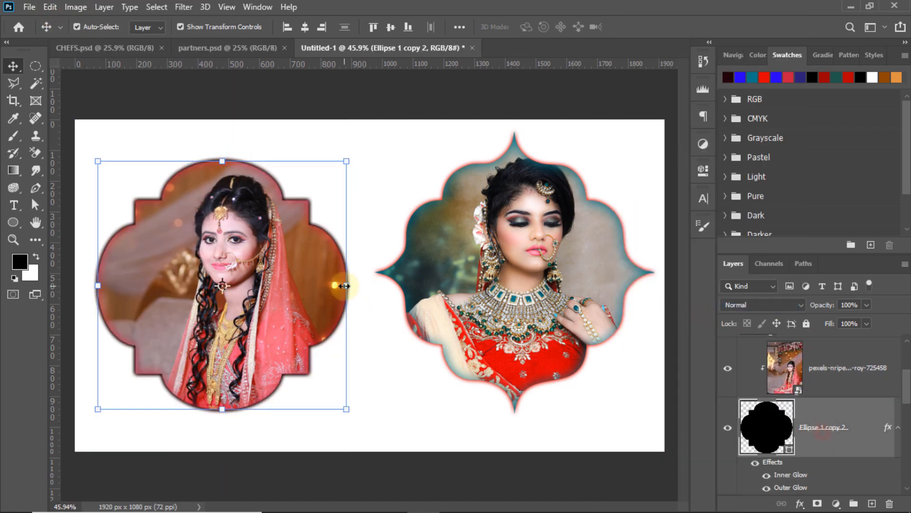
left_click_drag(345, 286, 340, 286)
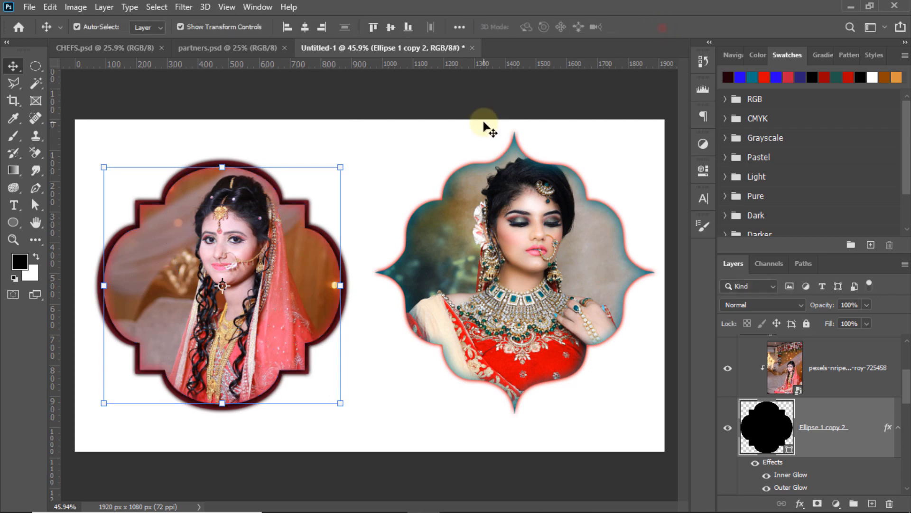
Give the inner left frame shape a white dotted stroke 4 pt wide
left_click(703, 170)
left_click(537, 271)
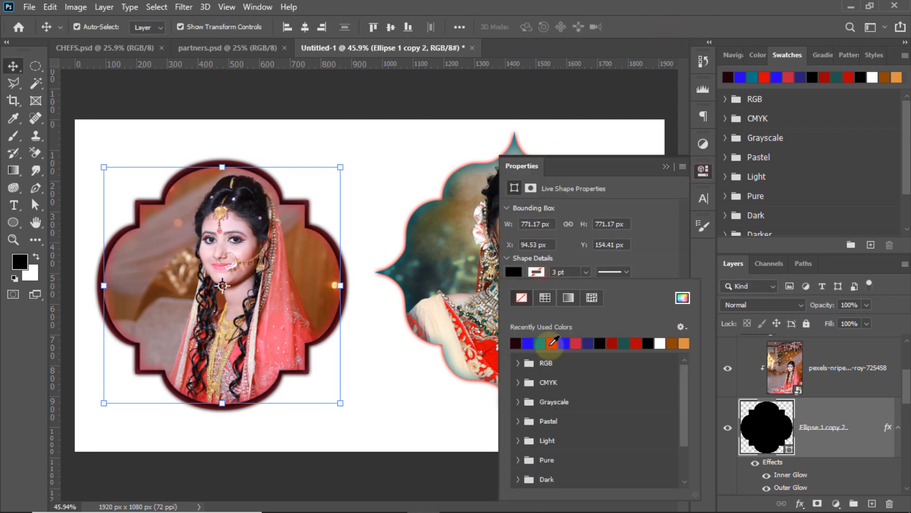
left_click(663, 342)
left_click(608, 272)
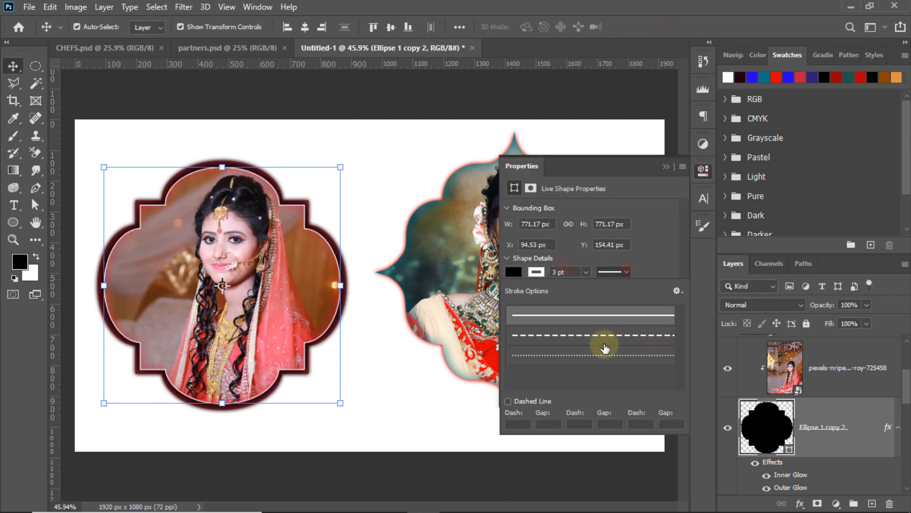
left_click(603, 356)
left_click_drag(564, 271, 552, 271)
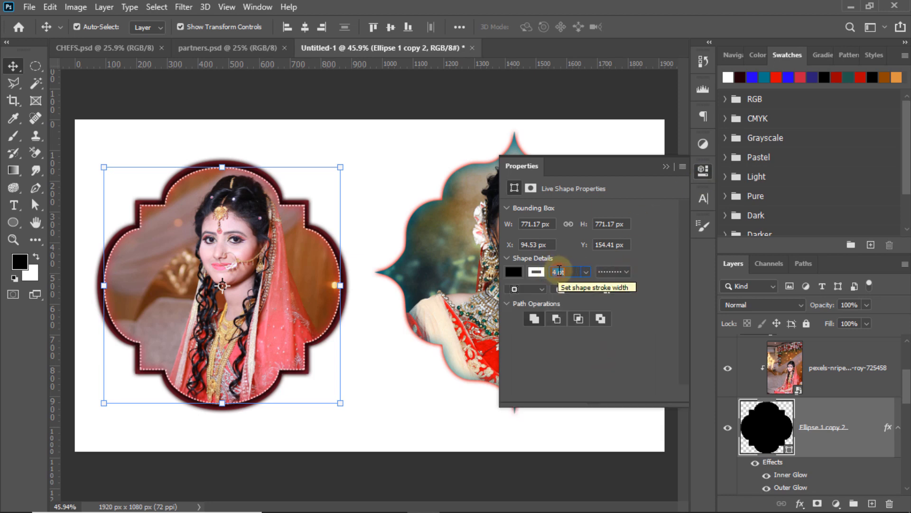
left_click(704, 173)
left_click(611, 160)
Compare the outer left frame shape with its Inner Glow hidden and shown
scroll(758, 431, "down", 3)
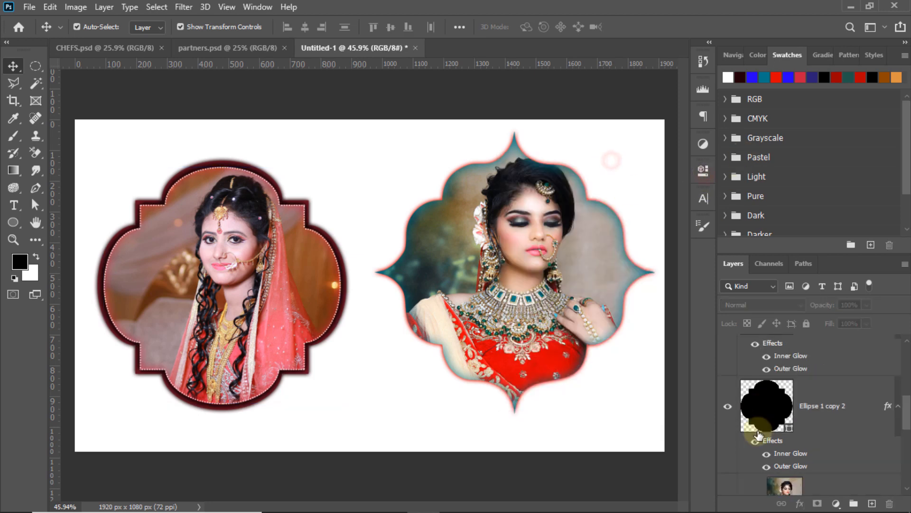
left_click(777, 417)
left_click(766, 453)
left_click(766, 454)
left_click(766, 453)
left_click(766, 453)
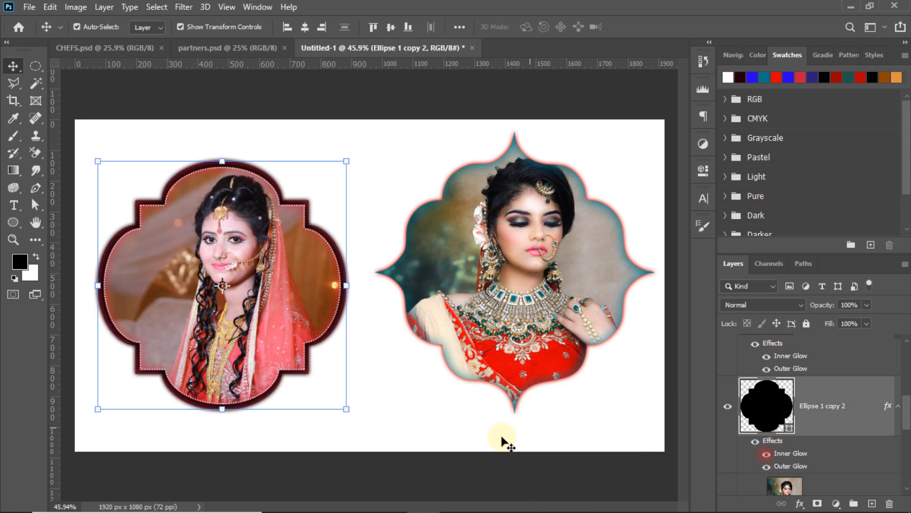
left_click(487, 439)
left_click(608, 293)
Copy the right frame shape shapes 1, paste the duplicate in place, and clip the right bride photo to it
scroll(799, 427, "down", 3)
left_click(781, 414)
left_click(50, 8)
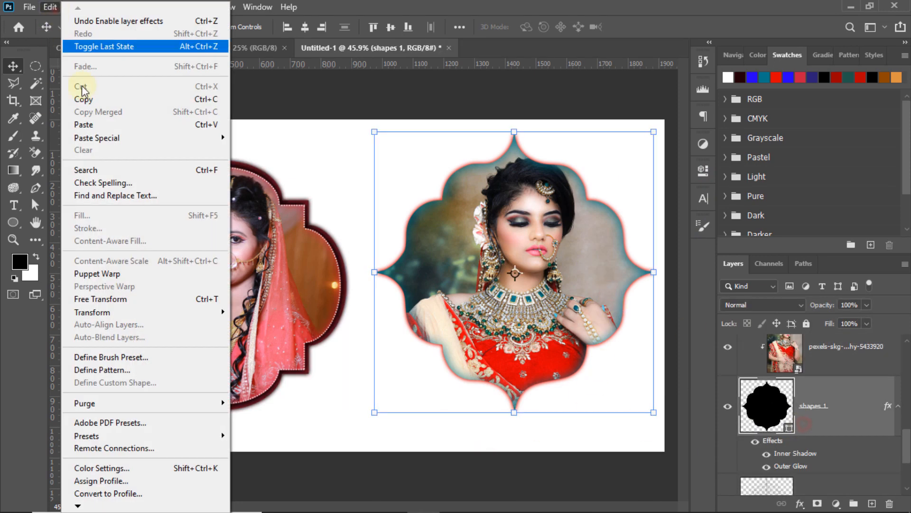
left_click(85, 99)
left_click(83, 124)
key("ctrl+z")
left_click(50, 7)
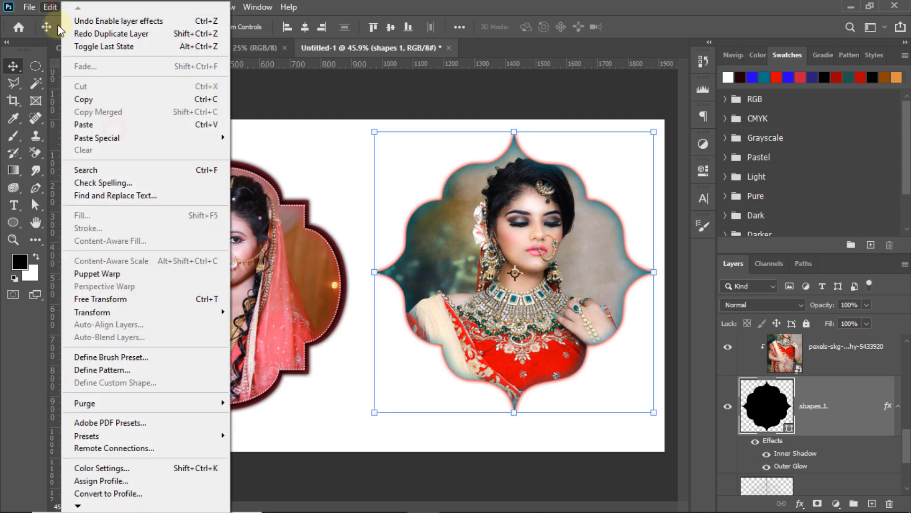
mouse_move(97, 138)
left_click(273, 151)
right_click(830, 351)
left_click(797, 313)
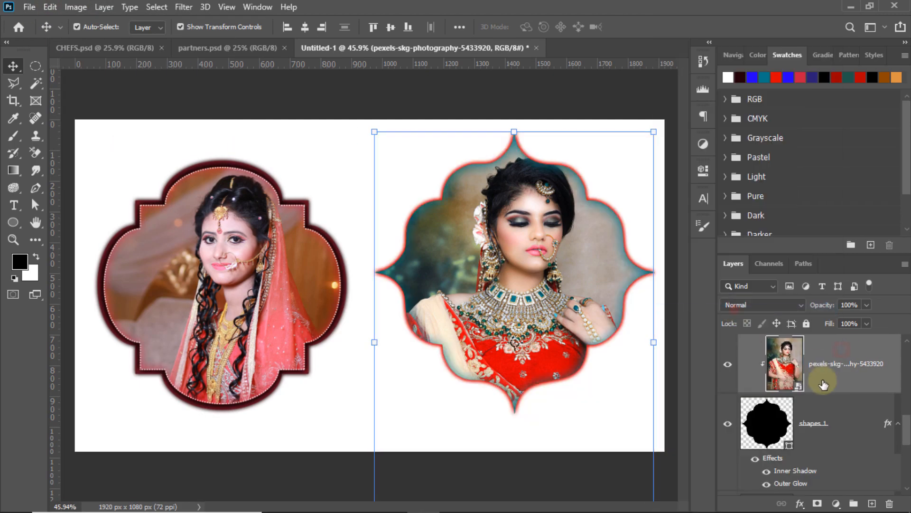
Enlarge the lower copy of the right frame shape about its centre to 107.24%, about 978 px wide and 982 px high
scroll(819, 401, "up", 1)
left_click(827, 352)
key("ctrl+t")
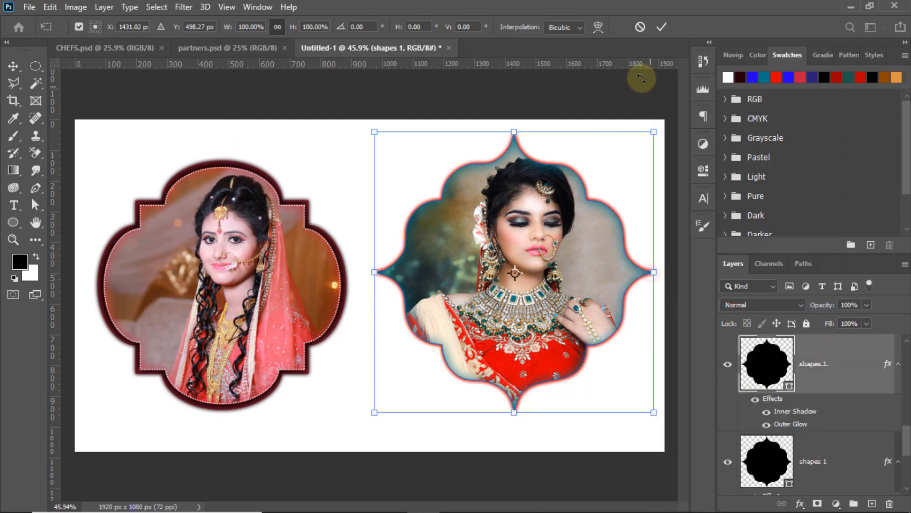
left_click(661, 27)
left_click(845, 470)
key("ctrl+t")
left_click_drag(654, 272, 664, 273)
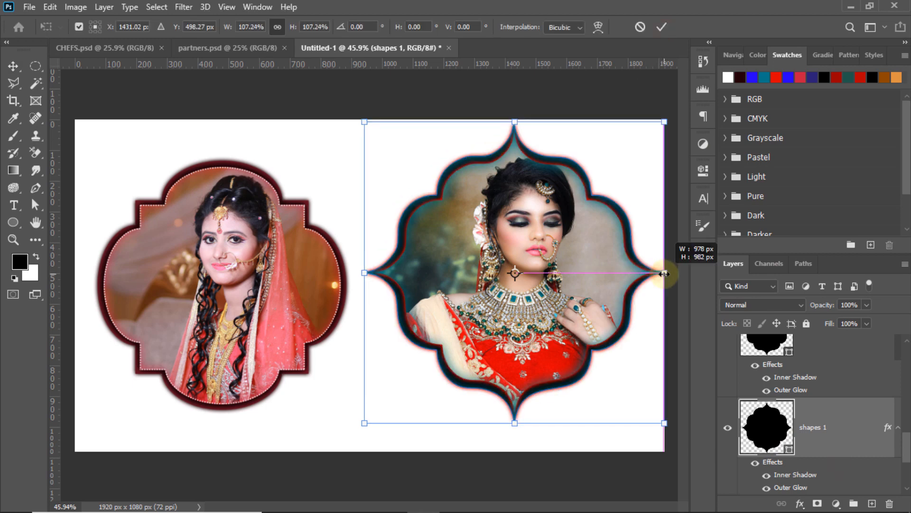
left_click(657, 26)
left_click(626, 89)
left_click(810, 426)
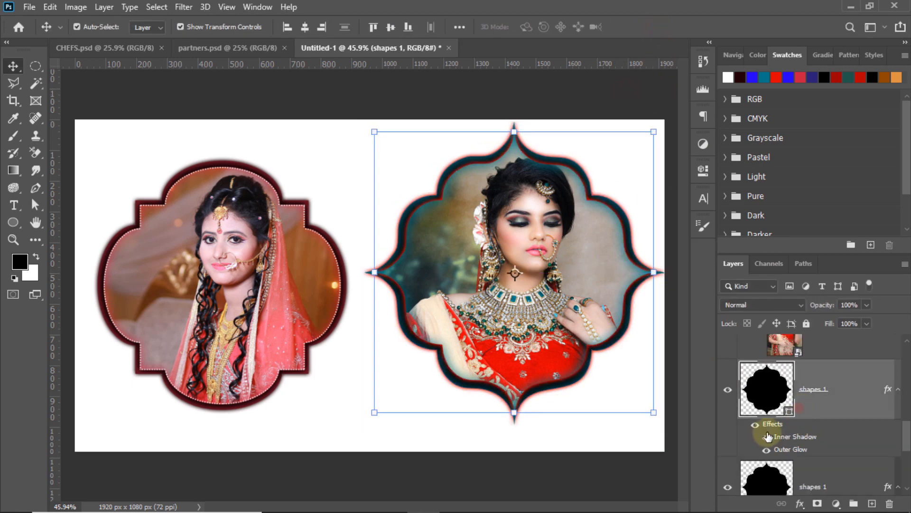
left_click(702, 173)
left_click(699, 175)
scroll(811, 380, "up", 1)
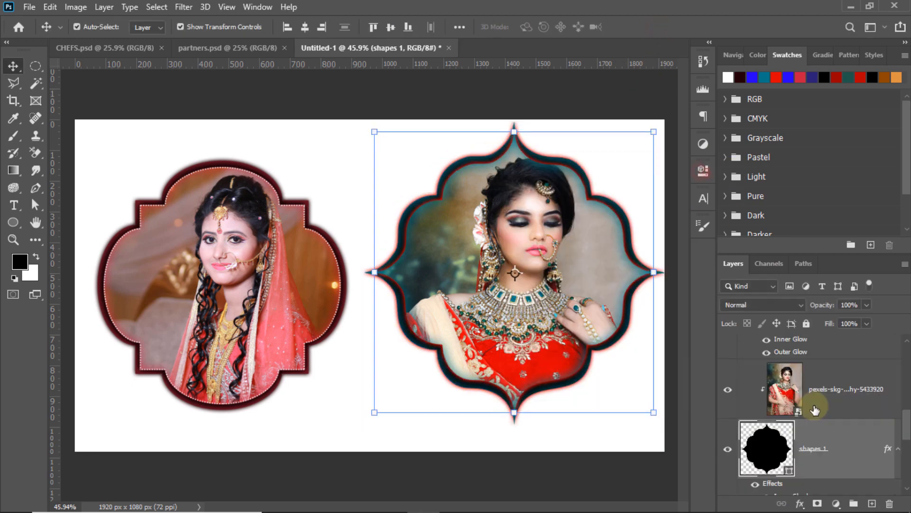
scroll(813, 406, "down", 1)
double_click(777, 395)
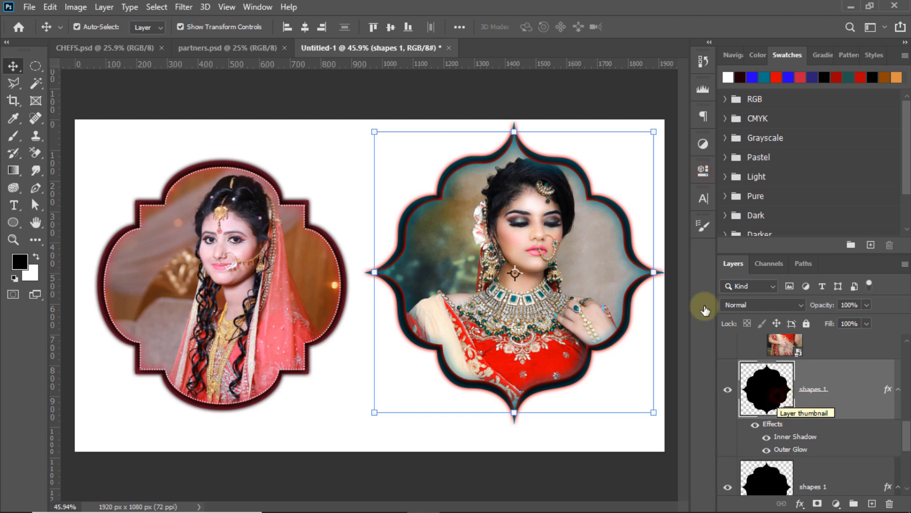
scroll(836, 403, "up", 1)
scroll(835, 403, "down", 2)
left_click(792, 425)
left_click(707, 170)
left_click(708, 169)
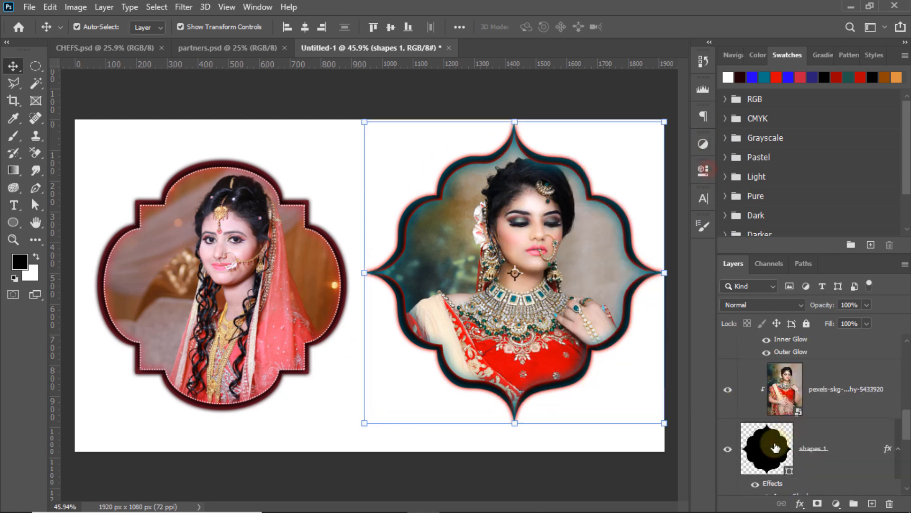
Add a white 4 pt stroke to the inner right frame shape
left_click(13, 222)
left_click(197, 26)
left_click(118, 52)
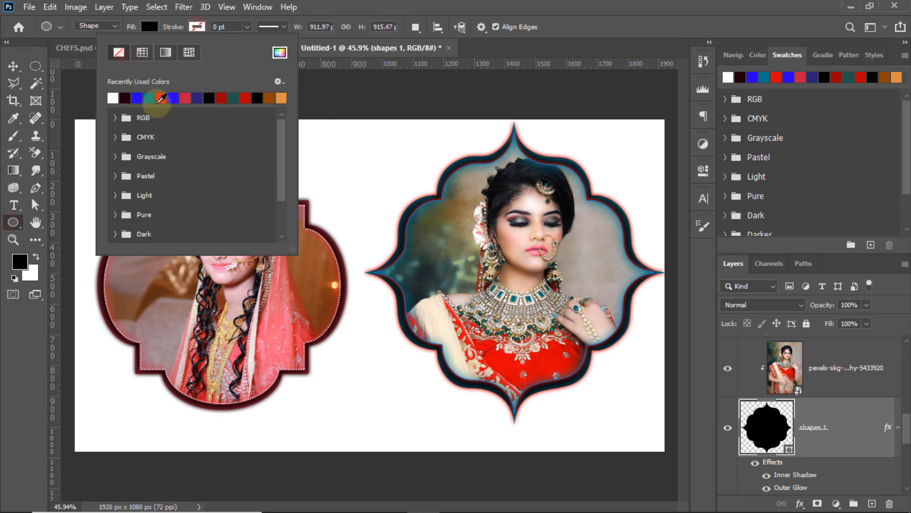
left_click(113, 98)
left_click(219, 26)
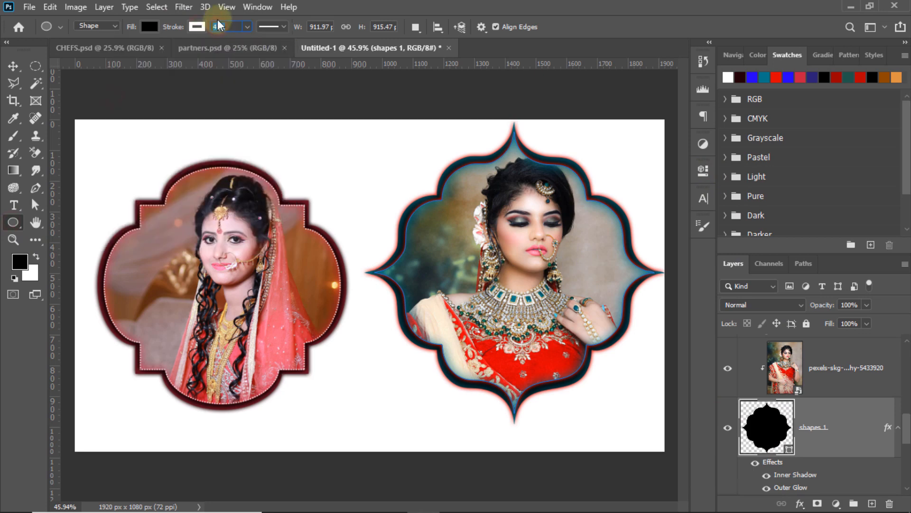
left_click(283, 27)
left_click(215, 27)
type("4")
key("Return")
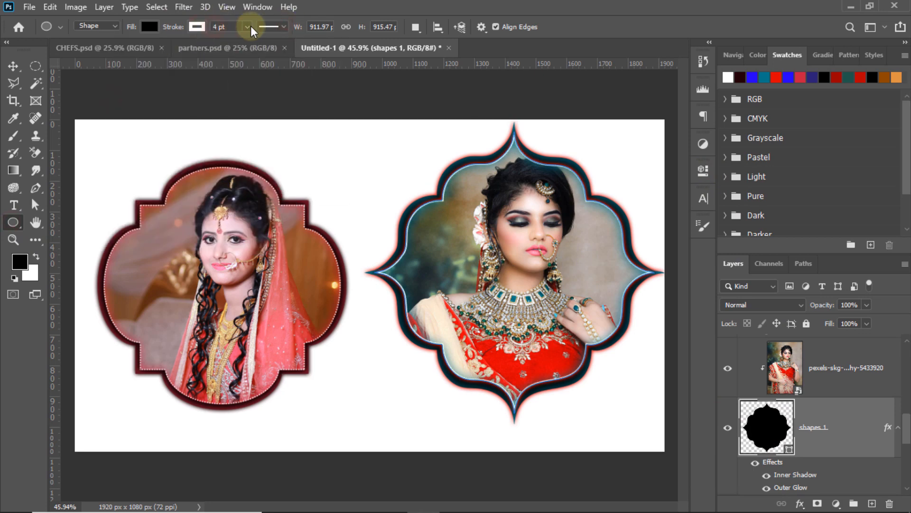
Try a dotted stroke on the inner right frame shape, and return it to a solid line
left_click(283, 27)
left_click(267, 109)
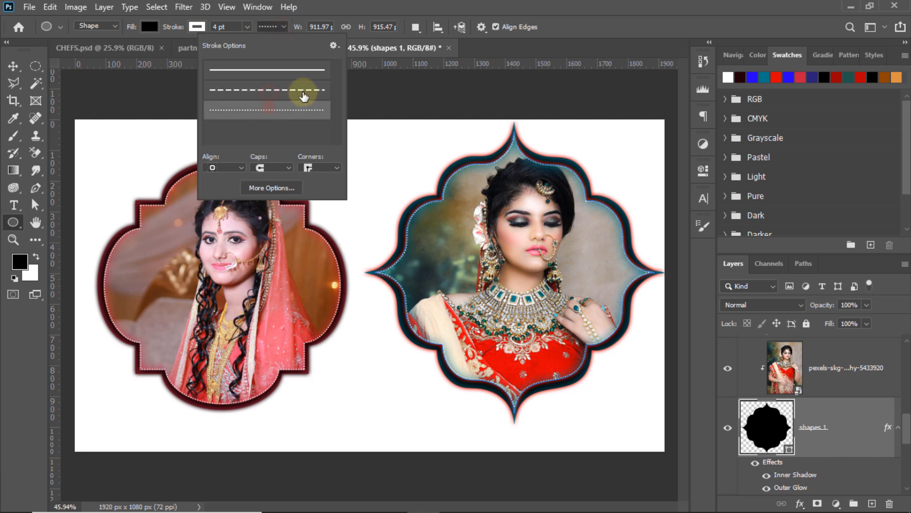
left_click(284, 70)
key("v")
left_click(170, 93)
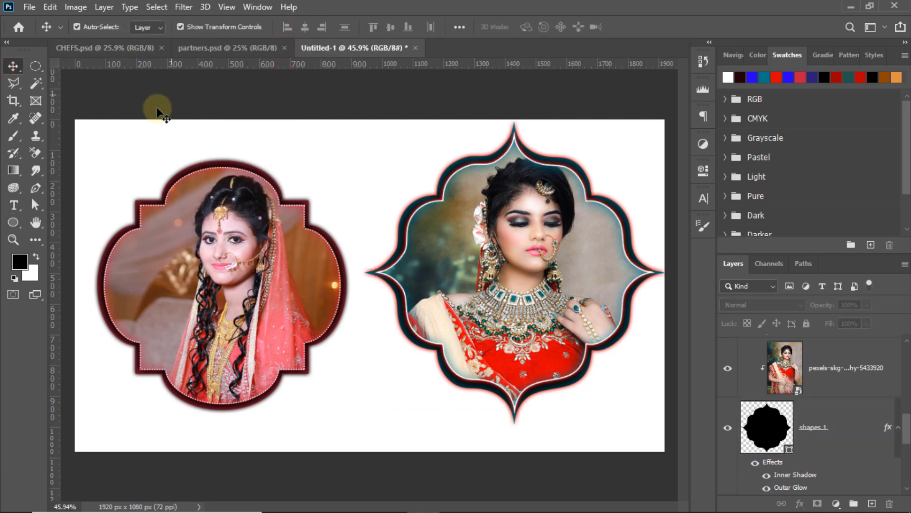
Group the right bride photo with its two frame shapes
scroll(795, 429, "up", 3)
scroll(809, 432, "down", 2)
left_click(820, 425)
scroll(825, 421, "down", 2)
scroll(827, 422, "down", 2)
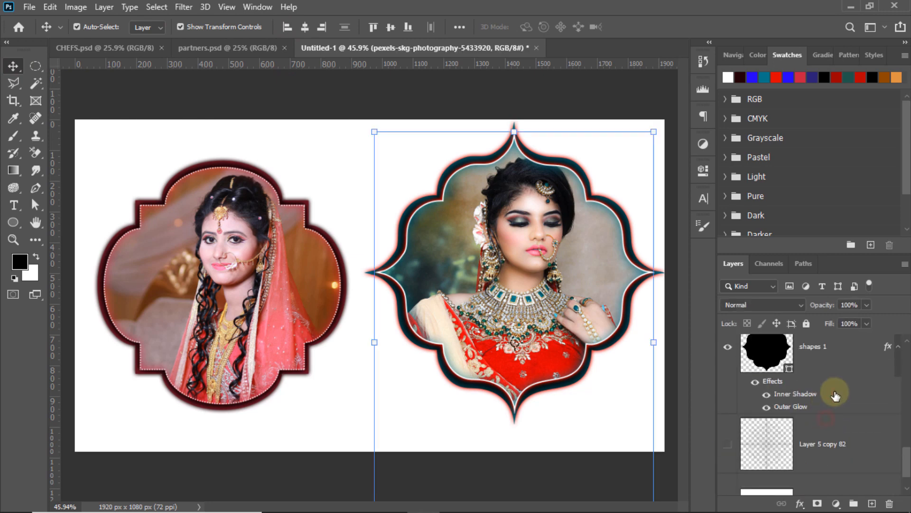
key("ctrl+g")
Make the layer list taller and group the left bride photo with its two frame shapes
left_click(723, 60)
left_click_drag(812, 254, 810, 168)
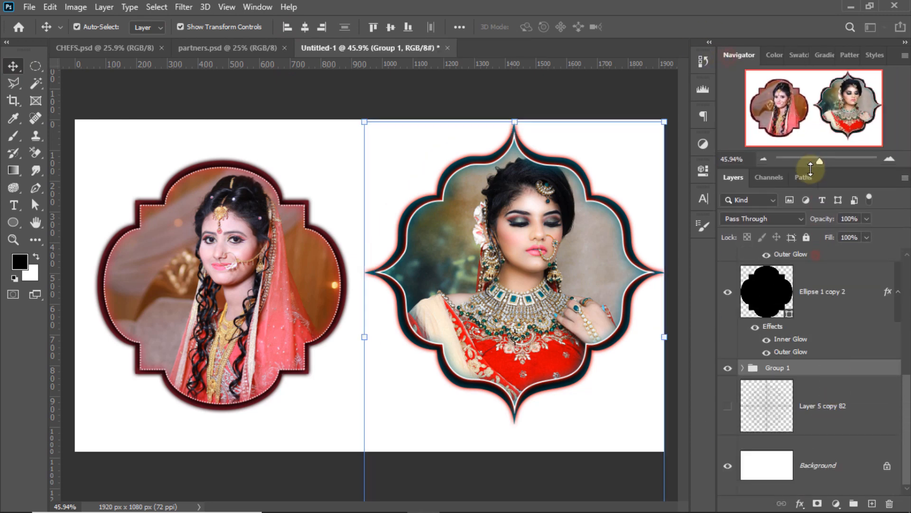
left_click(857, 297)
scroll(858, 301, "up", 3)
left_click(858, 393, "shift")
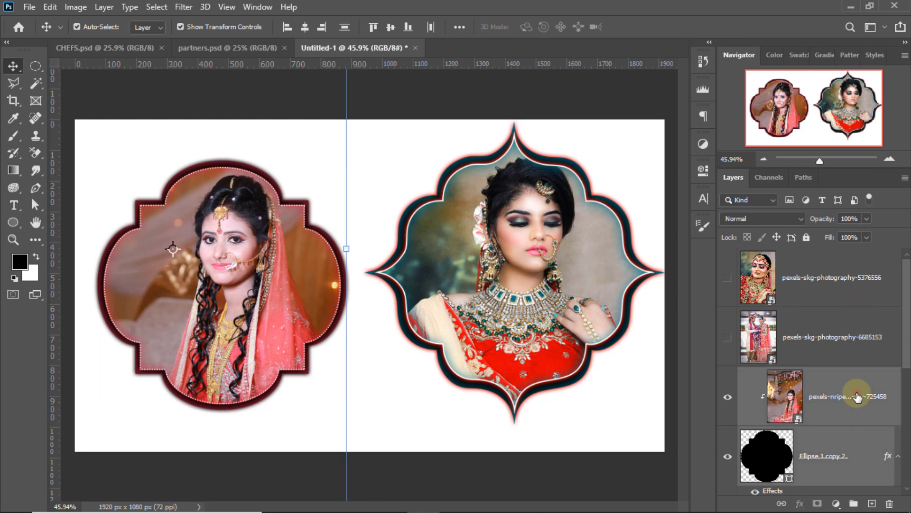
key("ctrl+g")
Move the two framed photo groups slightly down and to the left on the canvas
scroll(778, 326, "down", 3)
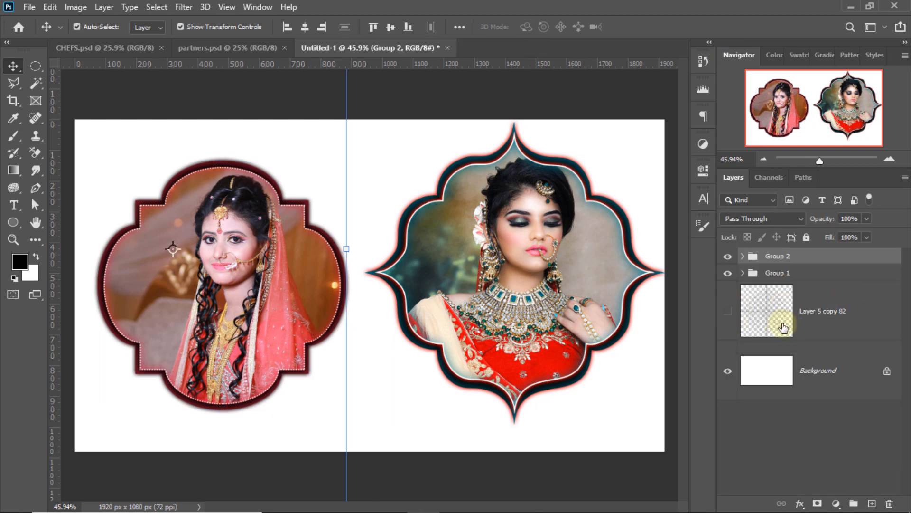
left_click(836, 277)
left_click_drag(505, 248, 506, 260)
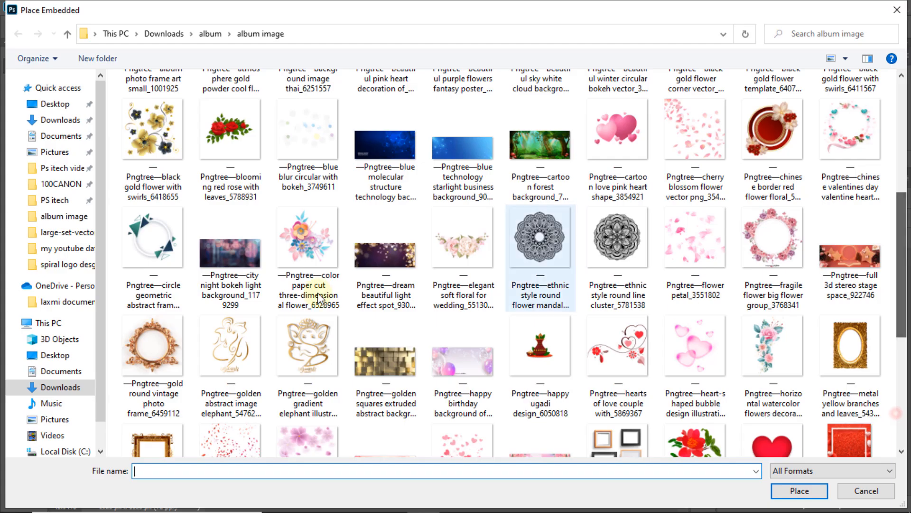
Place the Pngtree city night bokeh light background behind the frames, scaled to cover the canvas, and lower its opacity to 30%
left_click(231, 251)
left_click(799, 491)
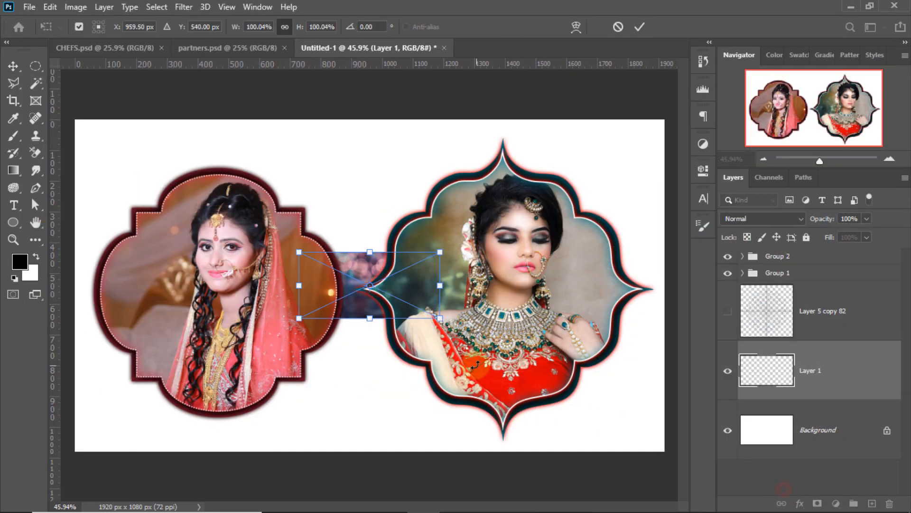
left_click_drag(370, 182, 370, 115)
left_click_drag(370, 318, 369, 455)
left_click(640, 26)
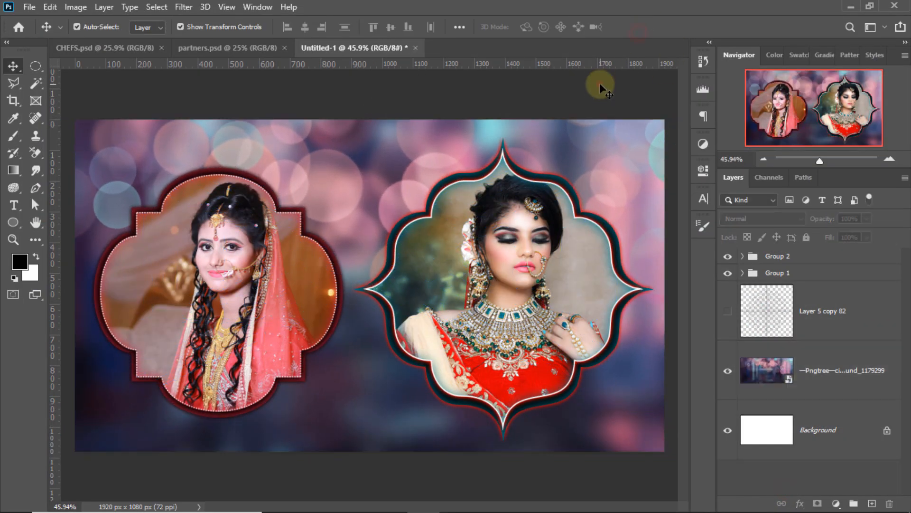
left_click_drag(867, 219, 820, 243)
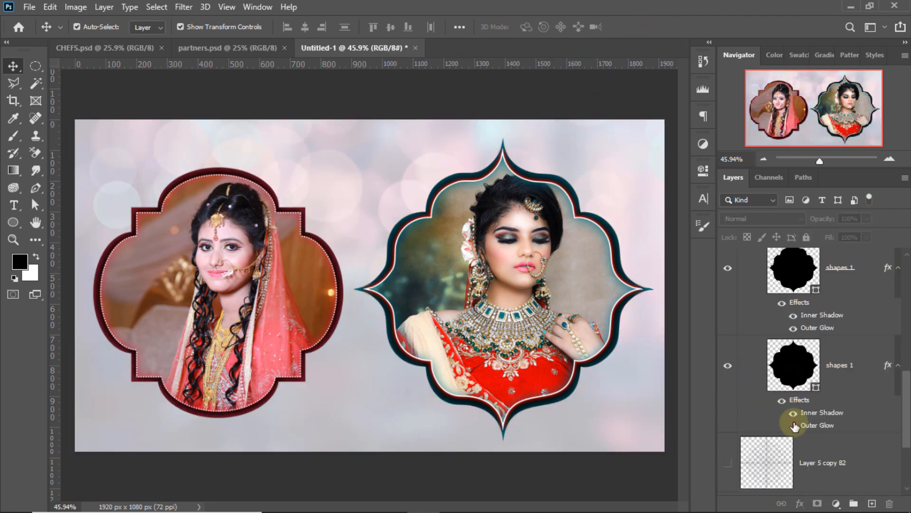
Hide the outer right frame shape's Outer Glow and give it a black Drop Shadow
left_click(793, 425)
left_click(601, 390)
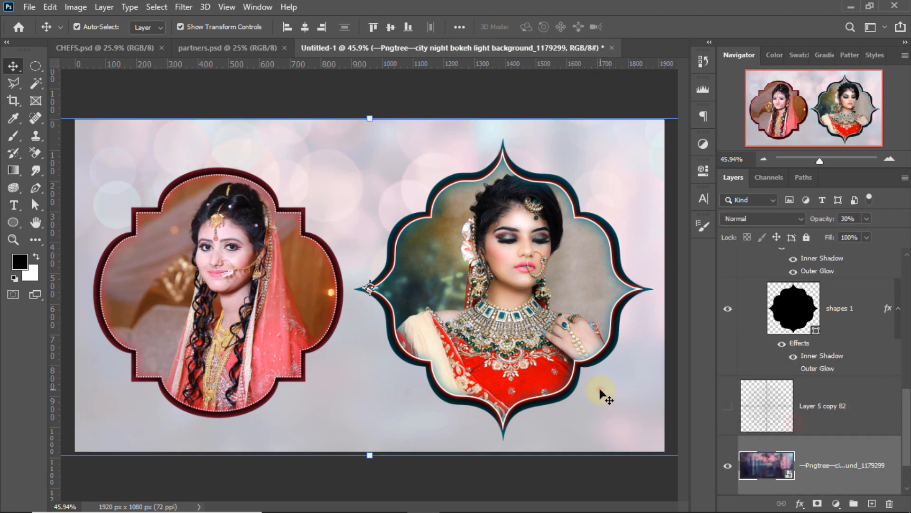
left_click(785, 332)
left_click(800, 503)
left_click(816, 496)
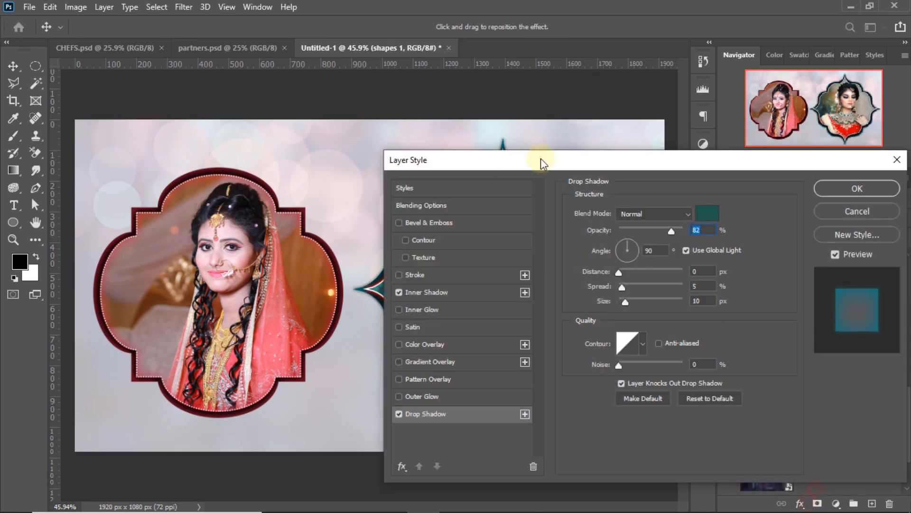
left_click_drag(541, 159, 890, 100)
left_click_drag(796, 95, 58, 85)
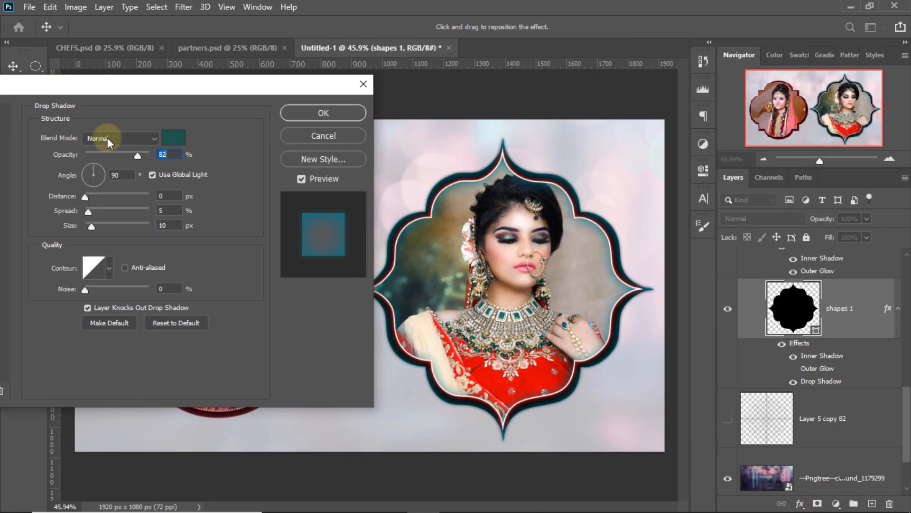
left_click(173, 138)
left_click(687, 362)
left_click(863, 185)
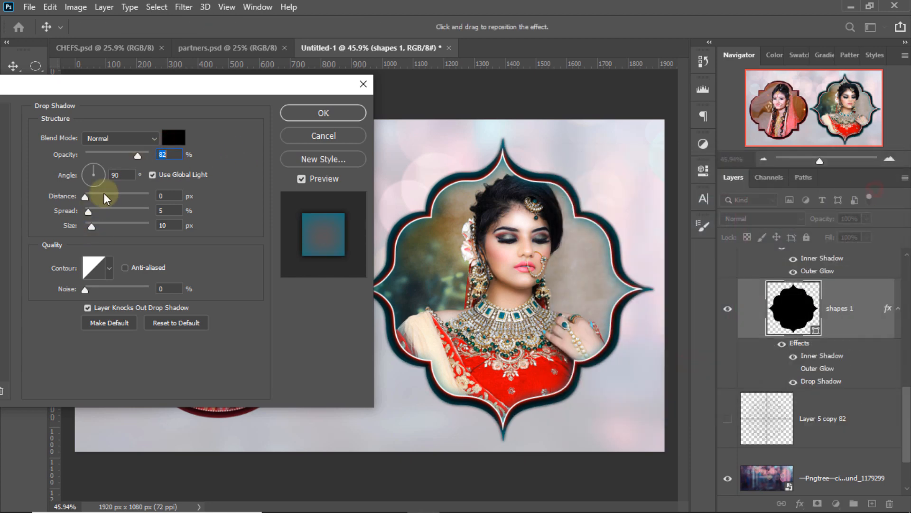
Set the drop shadow to 100% opacity, 180° angle, 9 px distance, 0% spread and 10 px size, and apply the layer style
left_click_drag(136, 156, 150, 156)
left_click_drag(95, 227, 89, 227)
mouse_move(95, 214)
left_mouse_down()
mouse_move(112, 213)
mouse_move(90, 207)
mouse_move(104, 228)
mouse_move(92, 228)
left_mouse_up()
left_click(82, 174)
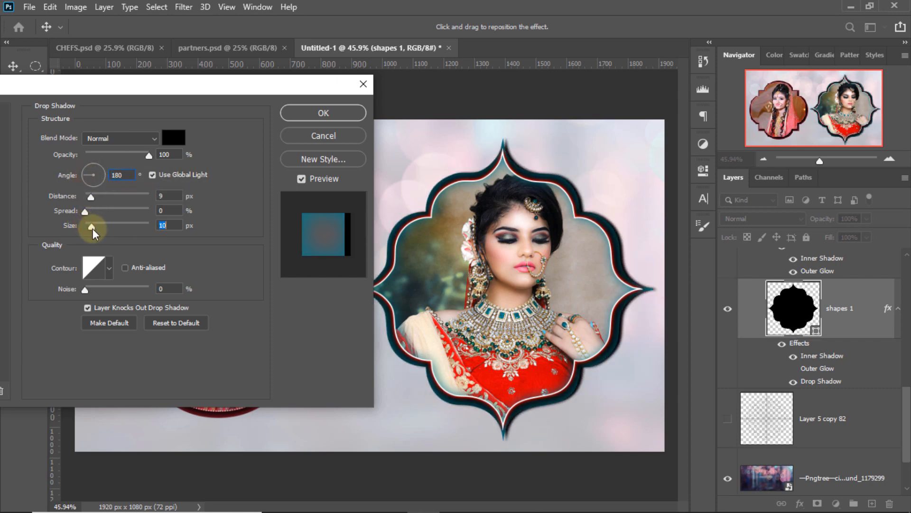
left_click(307, 116)
Copy the outer right frame's Drop Shadow effect to the outer left frame shape Ellipse 1 copy 2
left_click(340, 309)
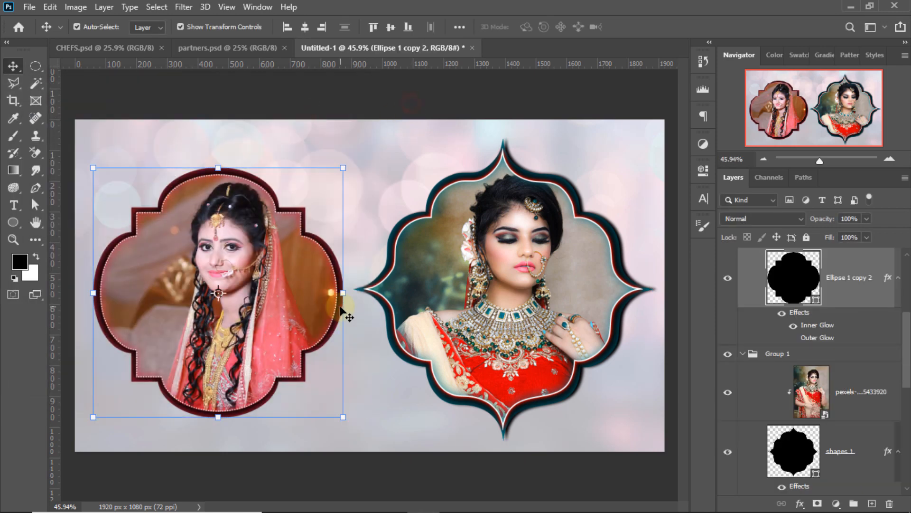
scroll(816, 337, "down", 3)
left_click(829, 460)
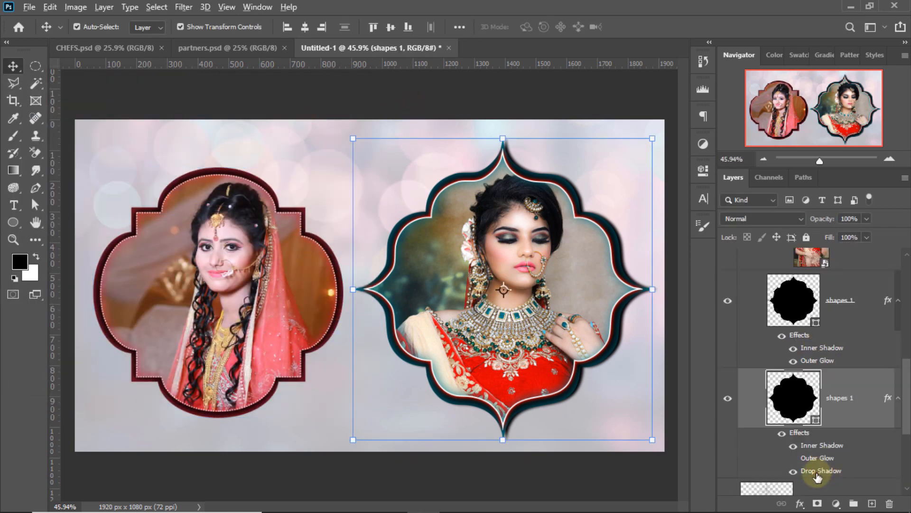
left_click_drag(817, 477, 819, 446)
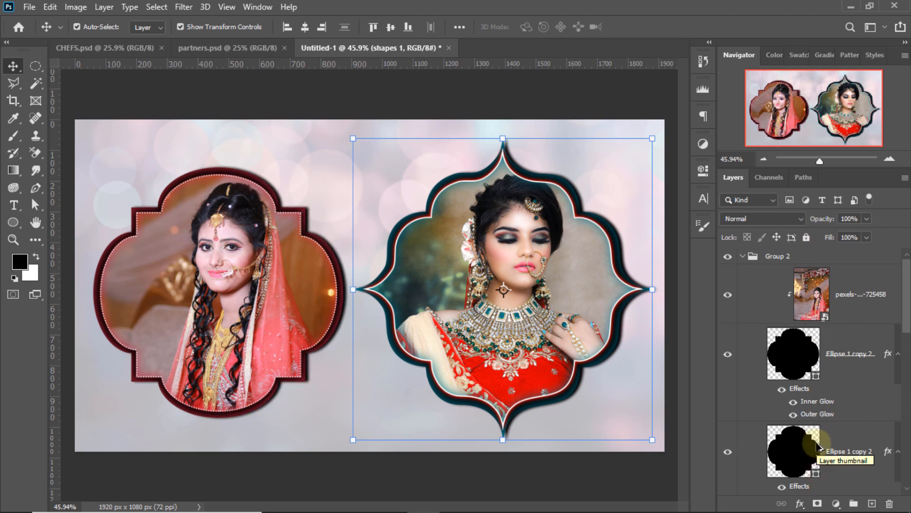
left_click(308, 168)
left_click(417, 101)
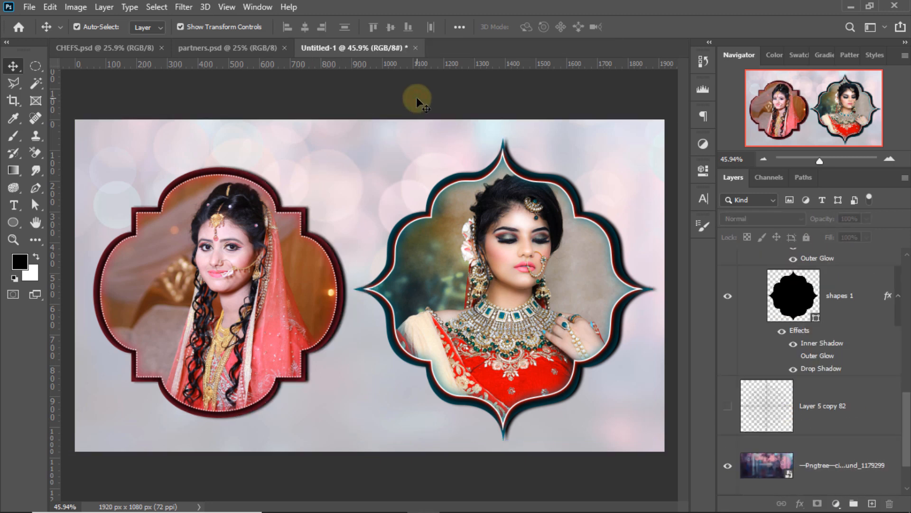